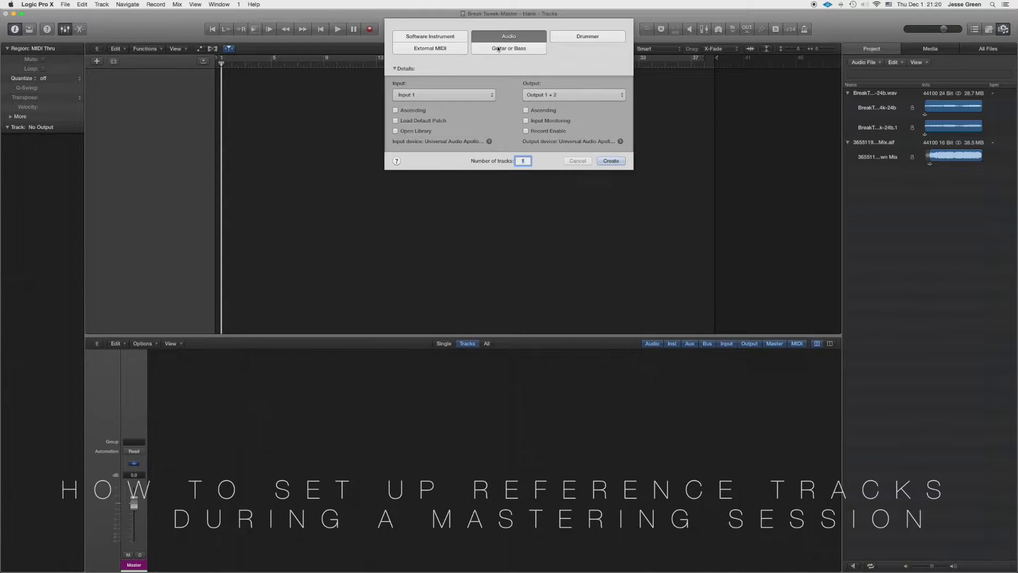
Create a single new audio track, Audio 1, from the New Tracks dialog.
click(610, 161)
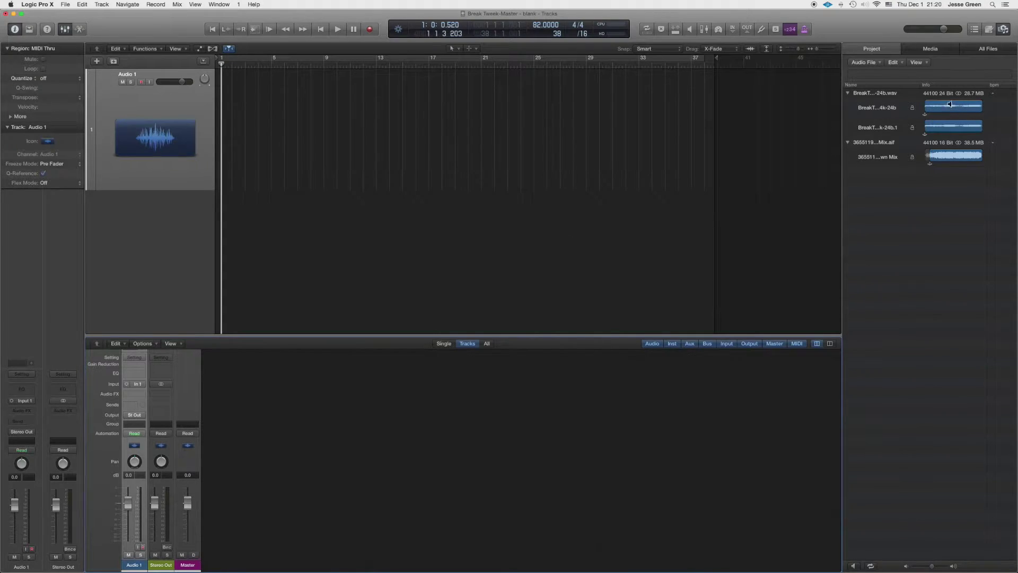
Place the master file at the start of track 1 and preview it.
drag(949, 101, 221, 129)
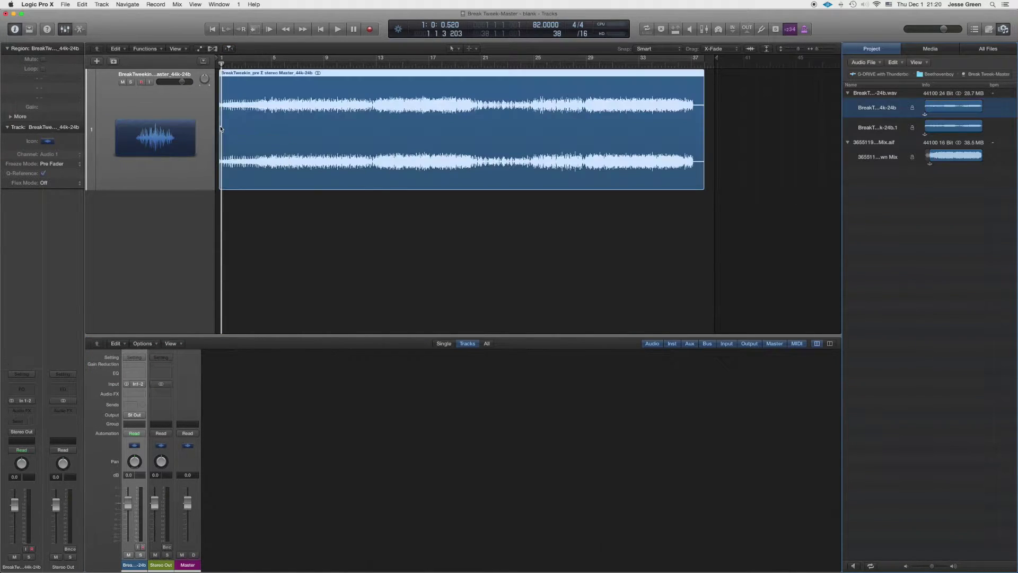
key(space)
click(296, 194)
key(space)
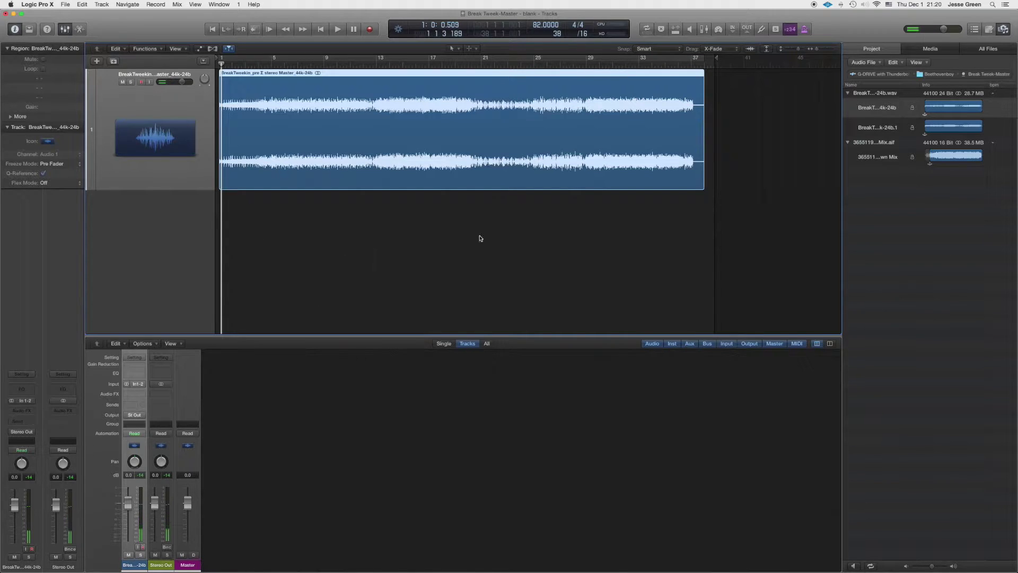
Add the reference mix as track 2, lower it about 10.6 dB, and A/B it against the master with Solo.
drag(951, 154, 222, 221)
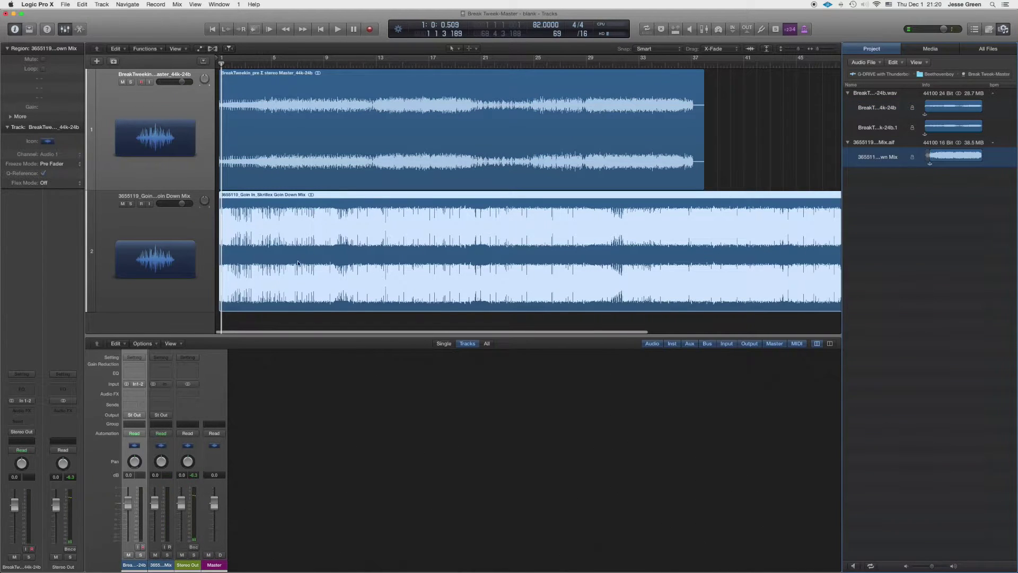
key(s)
drag(155, 503, 154, 520)
key(space)
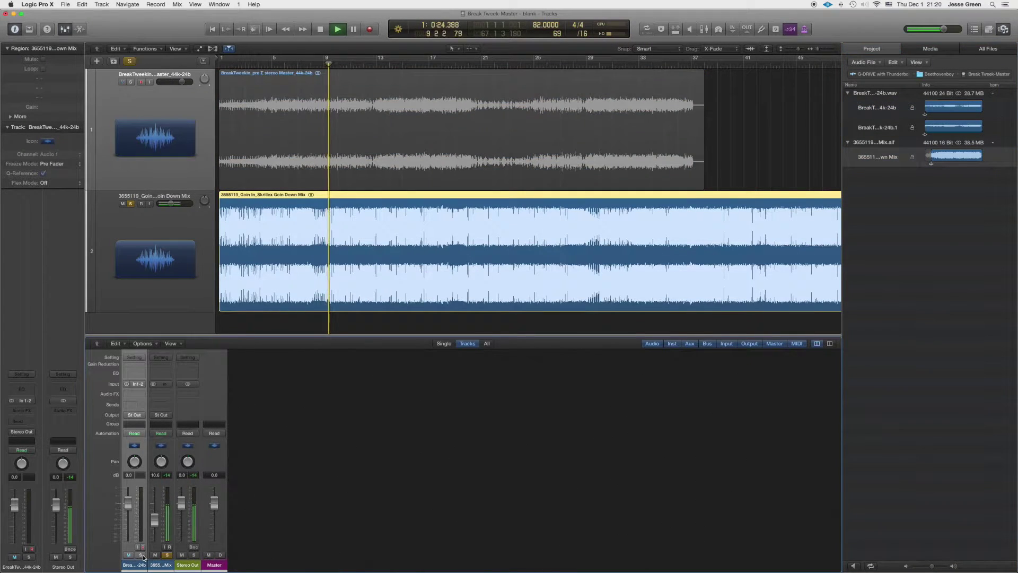
alt+click(142, 555)
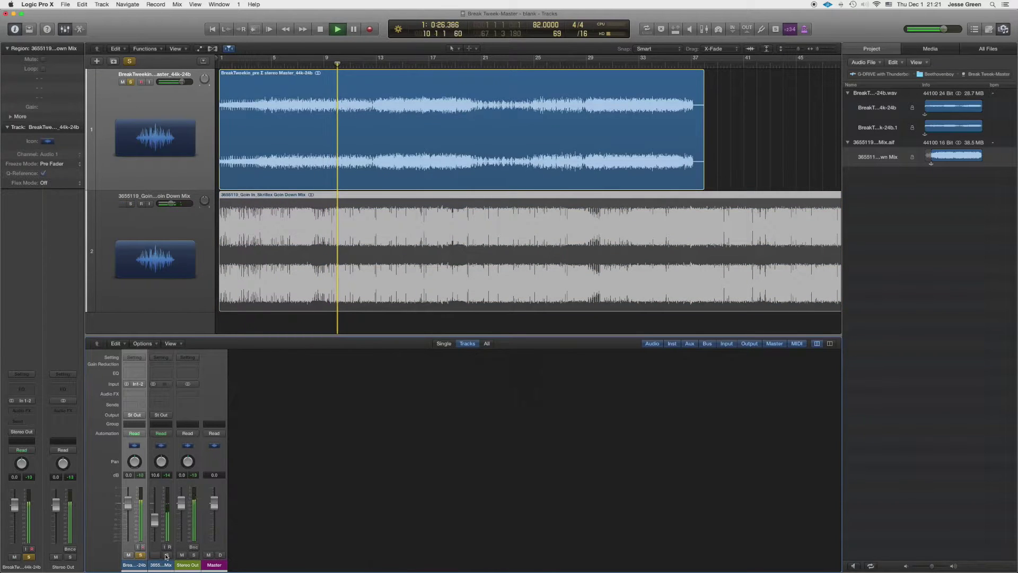
alt+click(142, 554)
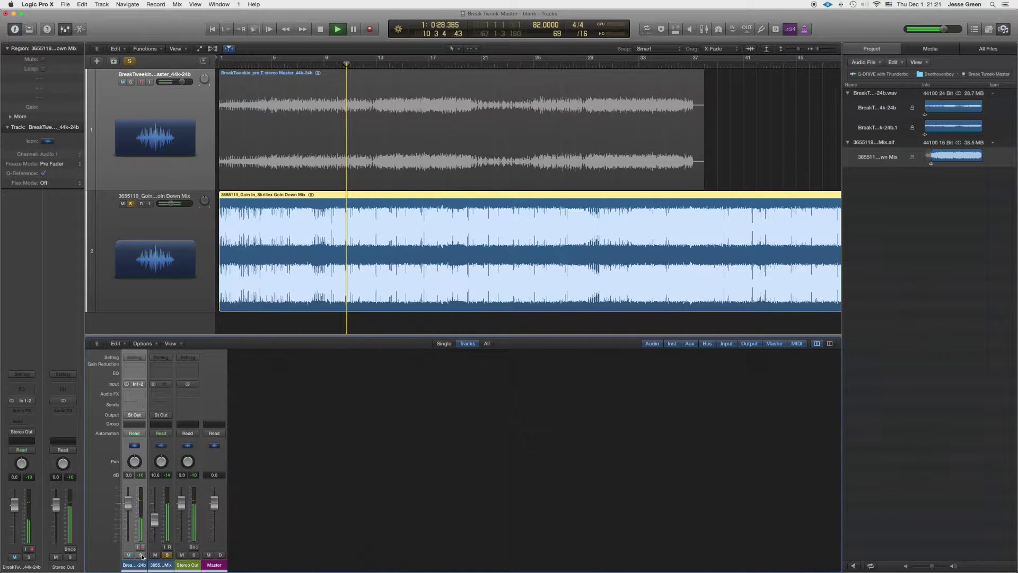
alt+click(142, 555)
alt+click(167, 555)
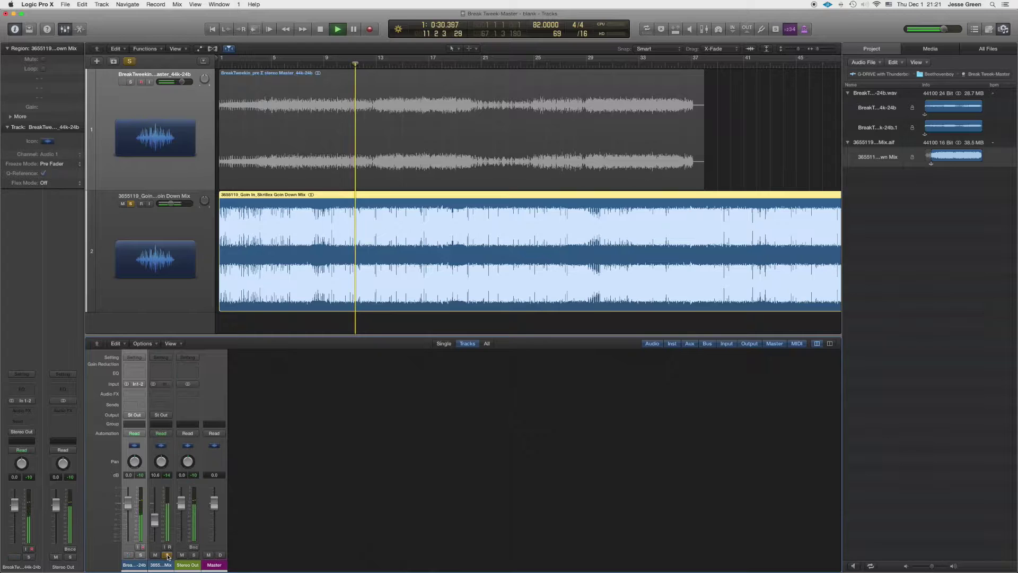
key(f)
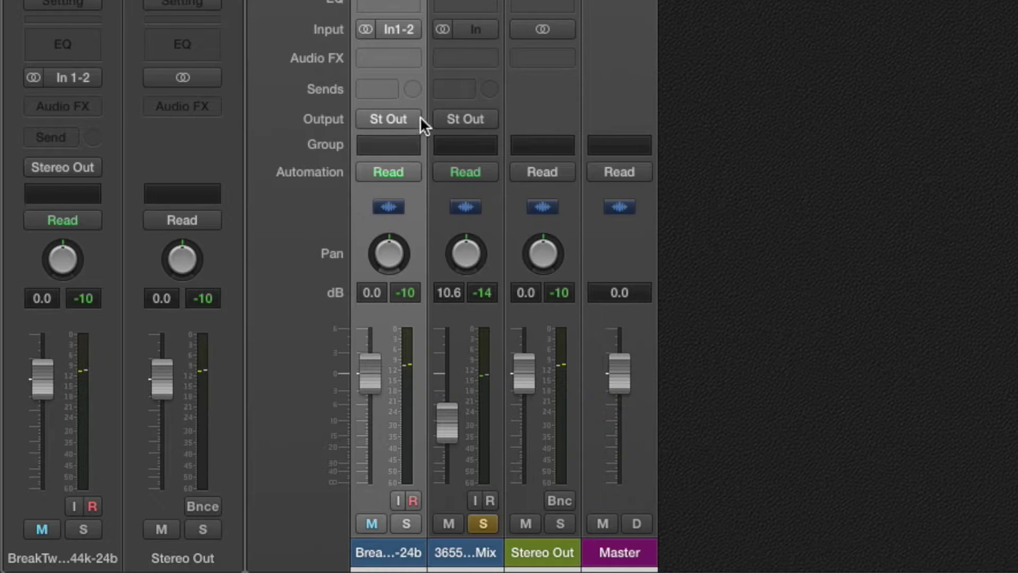
Unsolo the reference track and insert Solid EQ on Stereo Out.
click(483, 525)
click(561, 57)
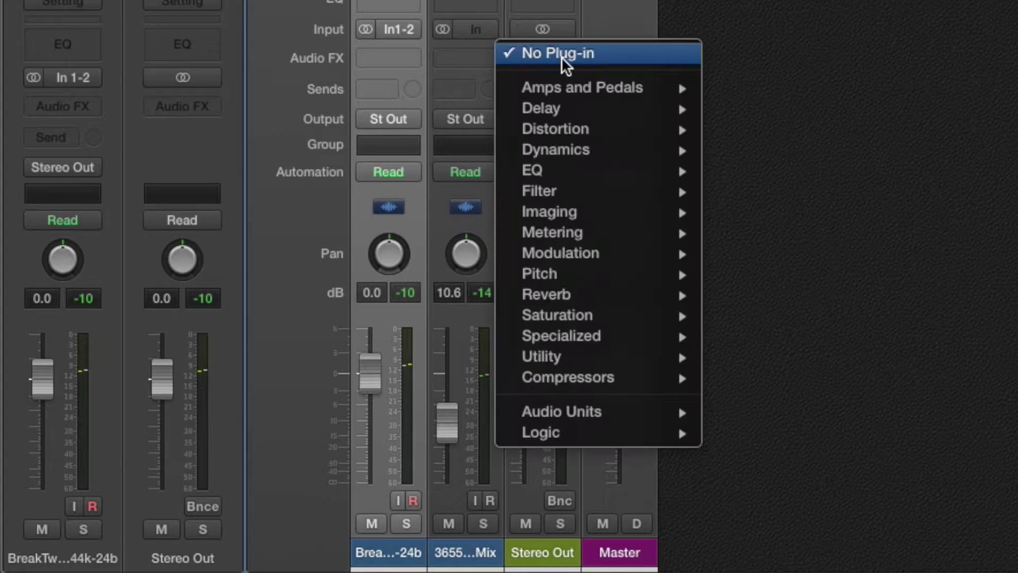
mouse_move(614, 409)
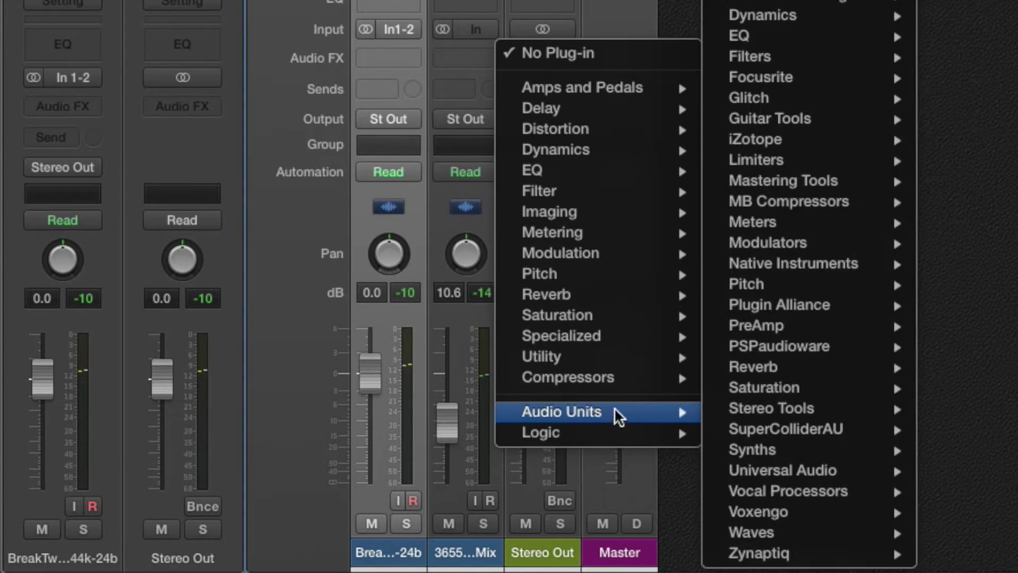
mouse_move(896, 35)
click(973, 36)
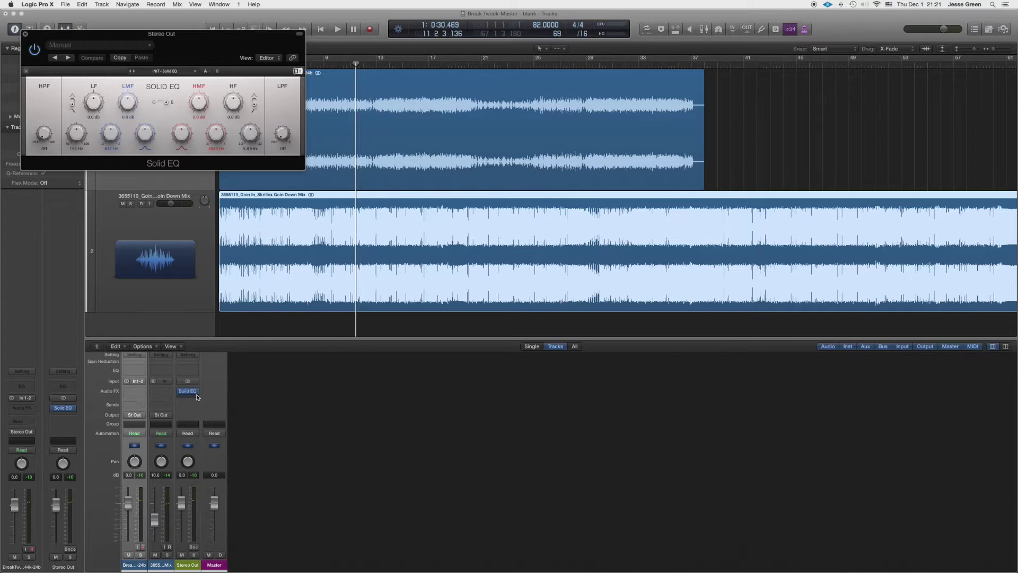
Add FF Pro-L after the EQ on Stereo Out and solo track 1.
click(543, 73)
mouse_move(202, 521)
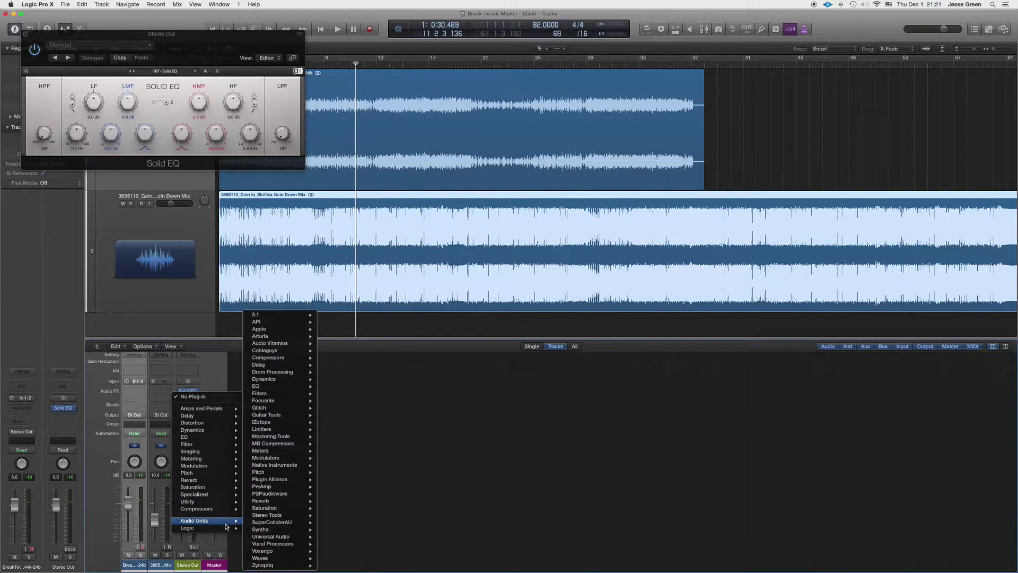
mouse_move(287, 436)
mouse_move(371, 436)
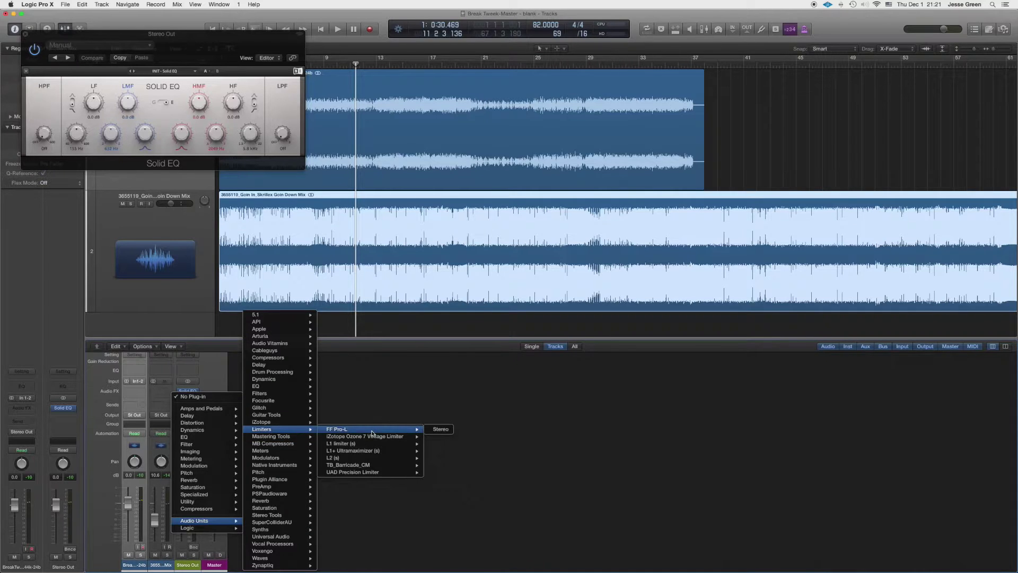
click(439, 429)
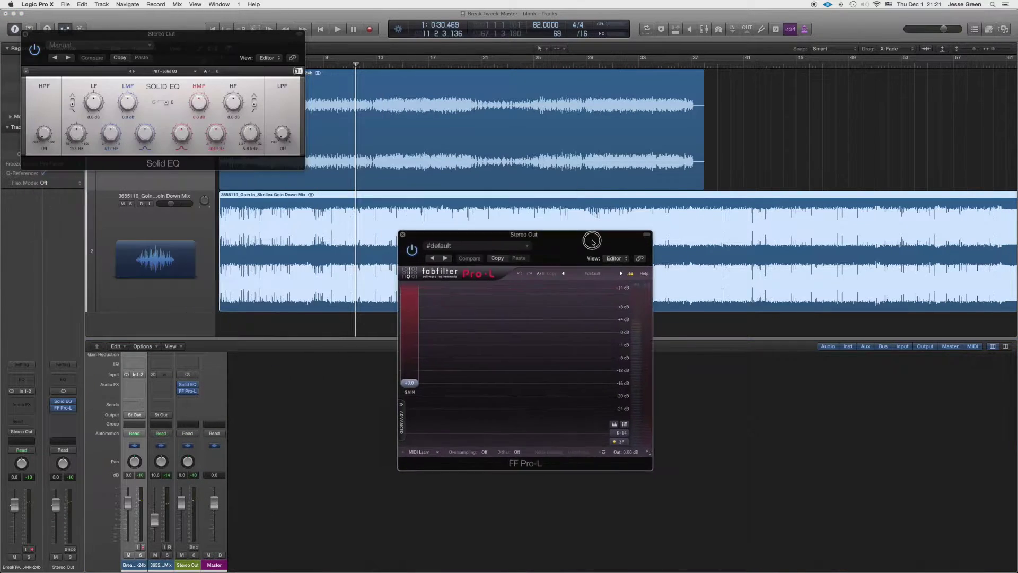
click(140, 555)
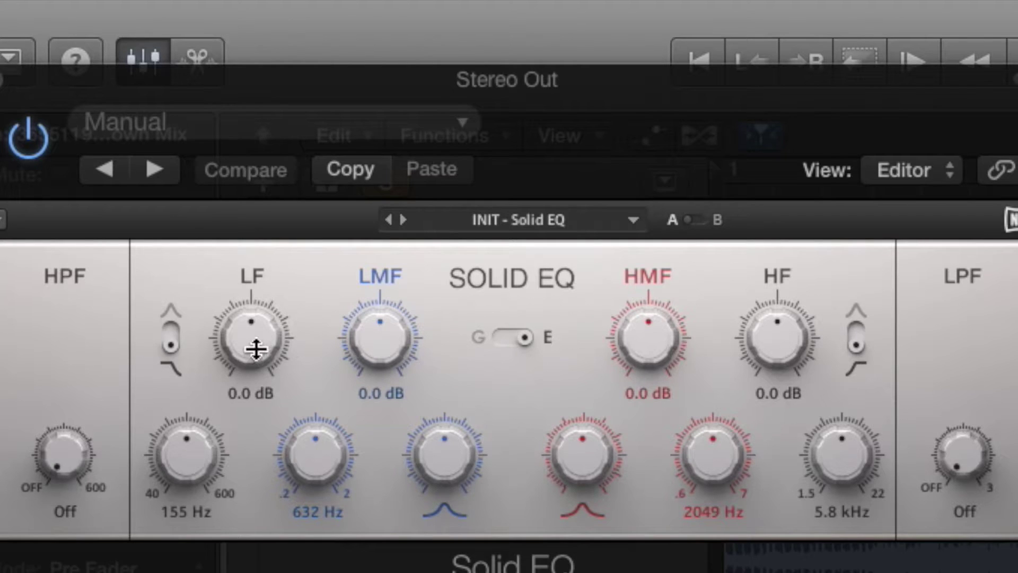
drag(95, 105, 93, 99)
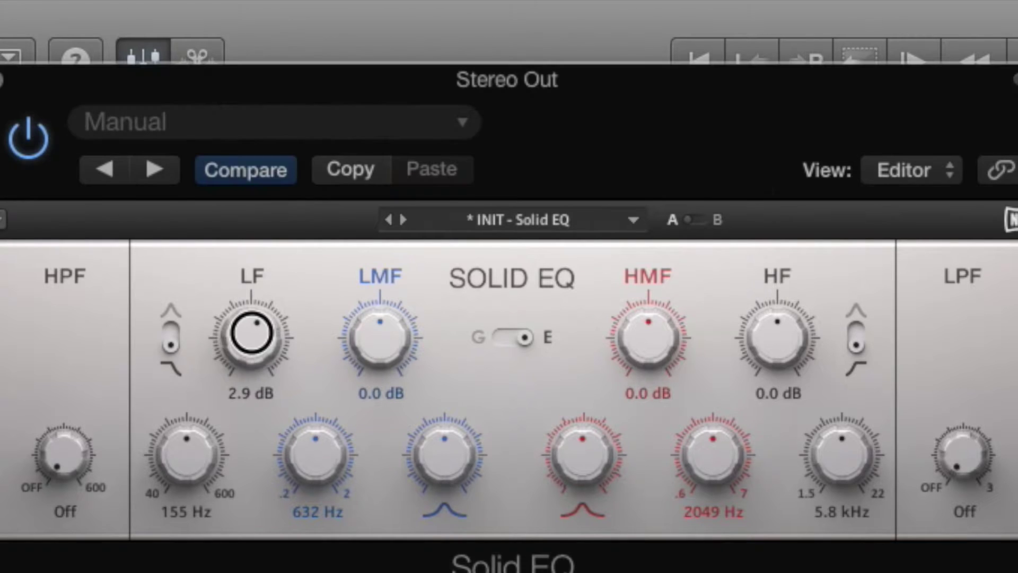
drag(251, 333, 251, 322)
drag(396, 326, 396, 315)
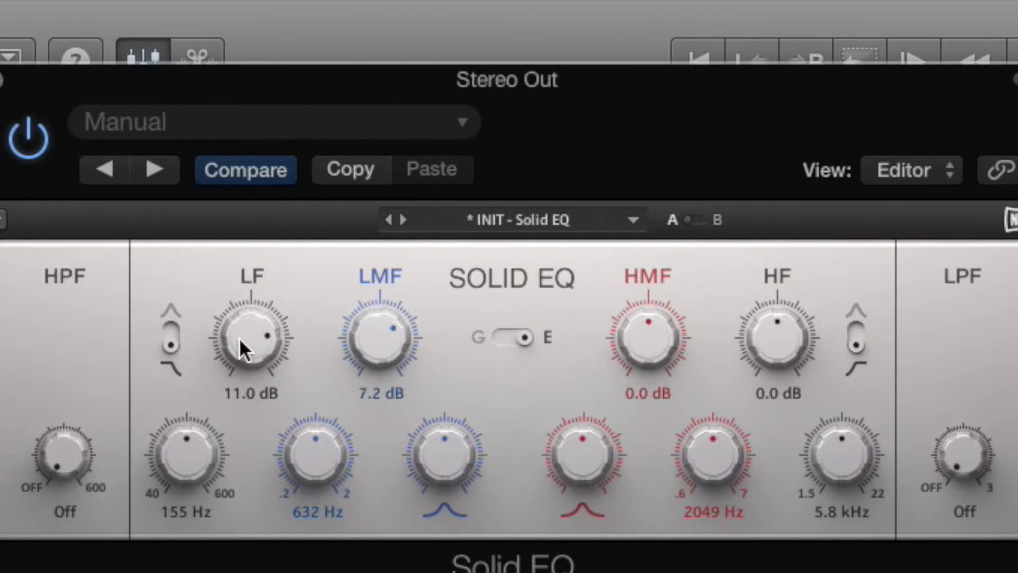
drag(247, 340, 246, 349)
drag(664, 348, 665, 345)
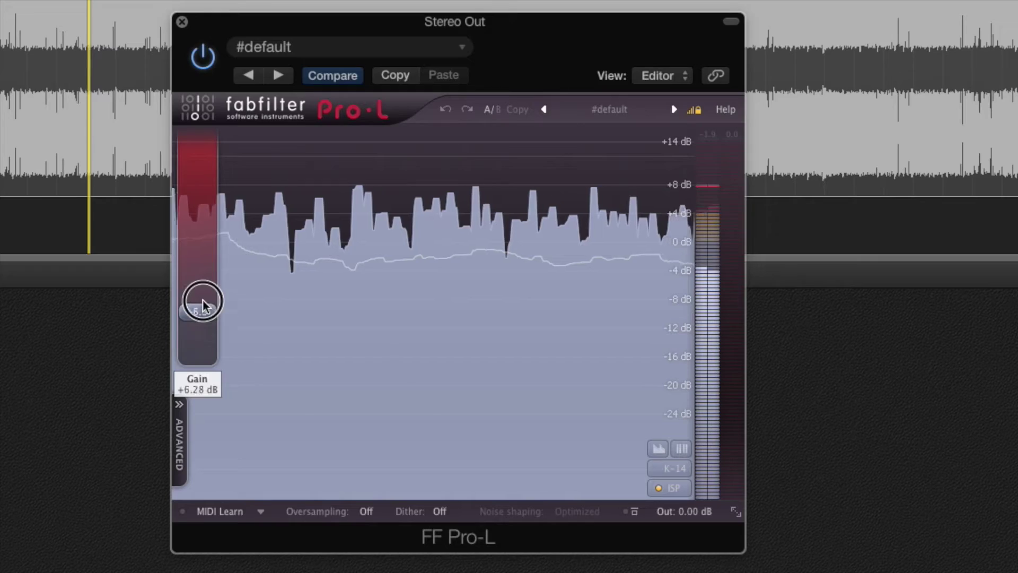
mouse_move(200, 298)
mouse_down()
mouse_move(200, 264)
mouse_move(200, 288)
mouse_up()
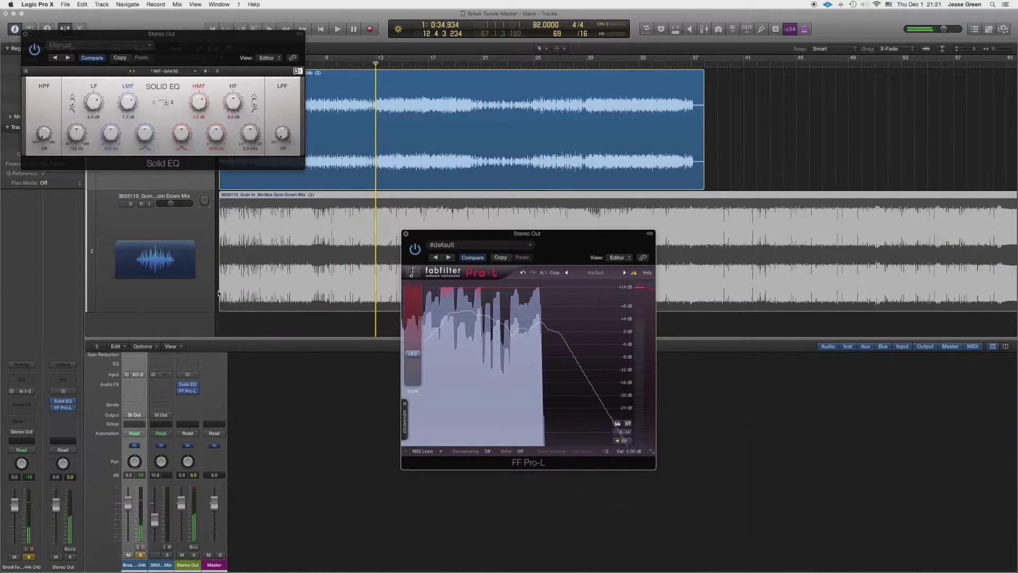
drag(143, 41, 620, 48)
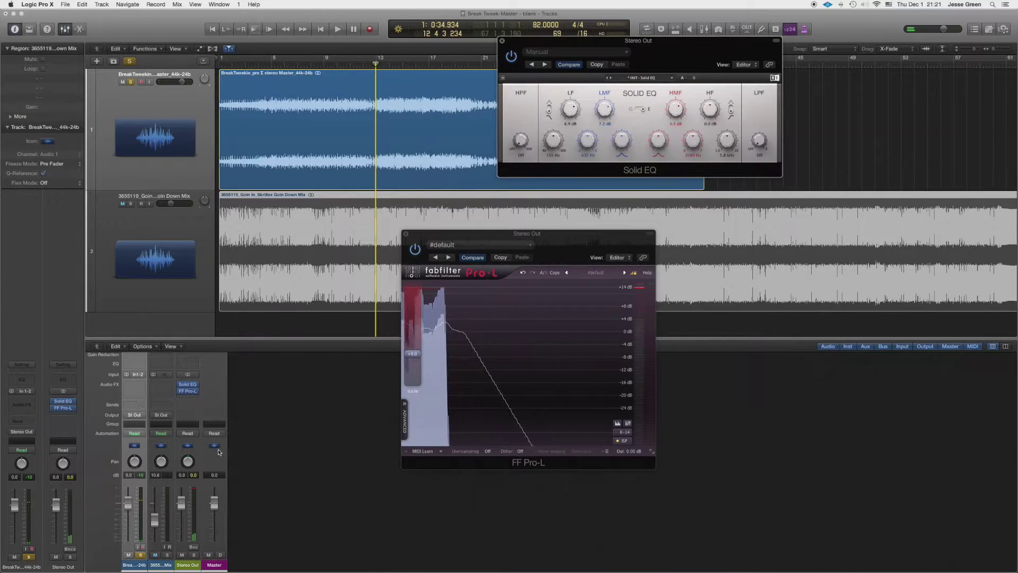
click(167, 555)
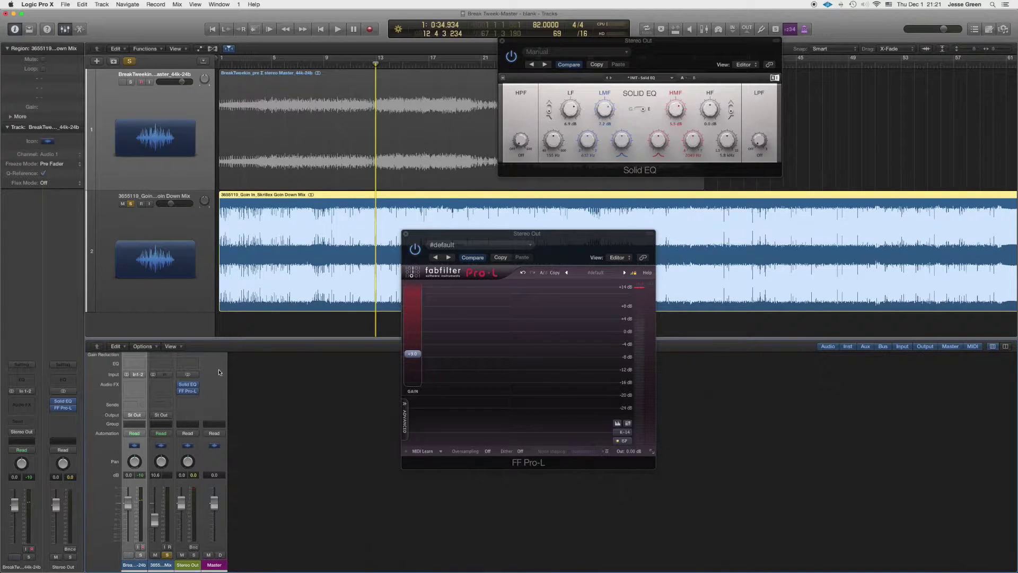
key(space)
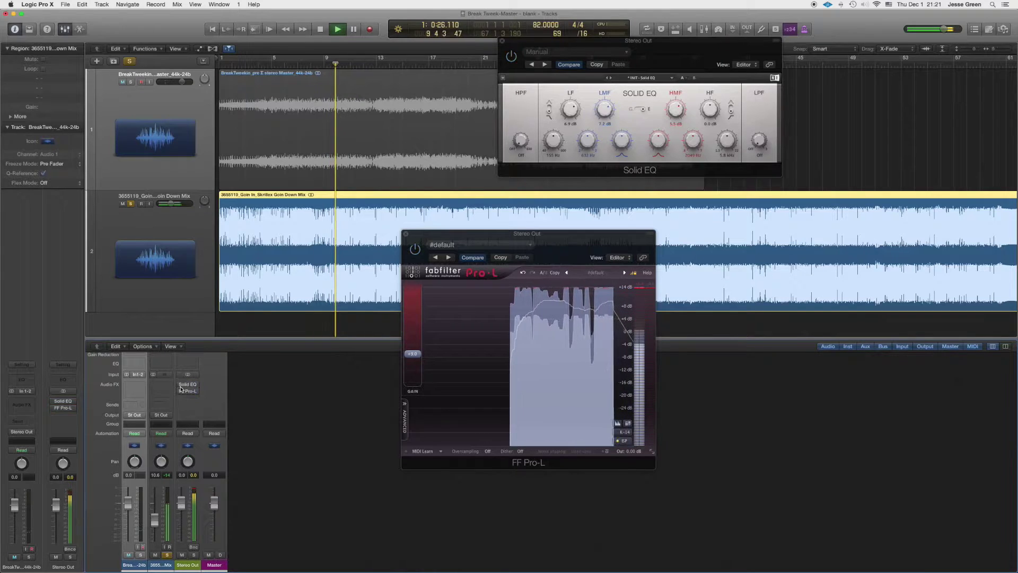
key(space)
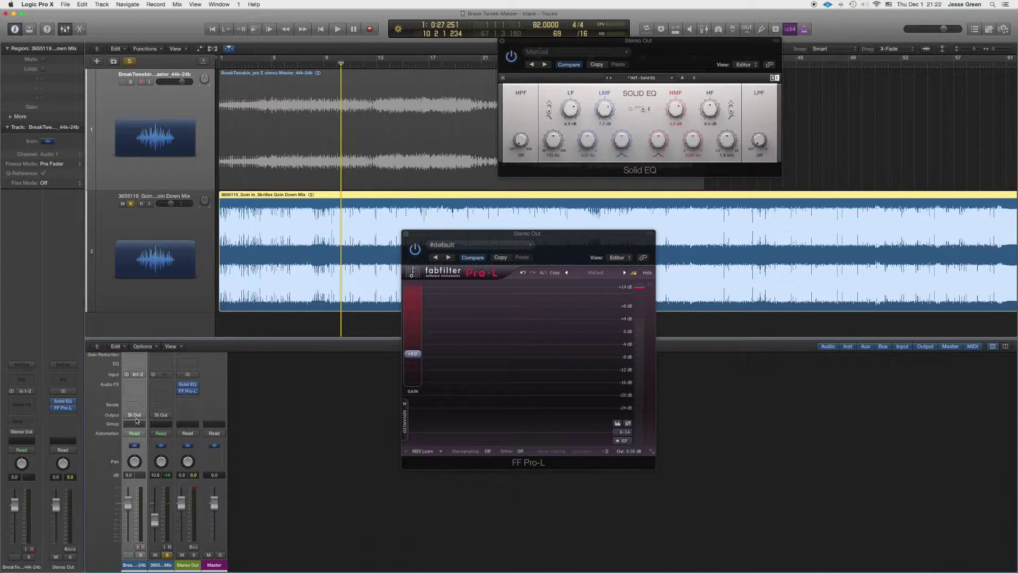
Route the first channel's output to Bus 64 and name the new aux 'pre Σ'.
click(137, 418)
mouse_move(150, 447)
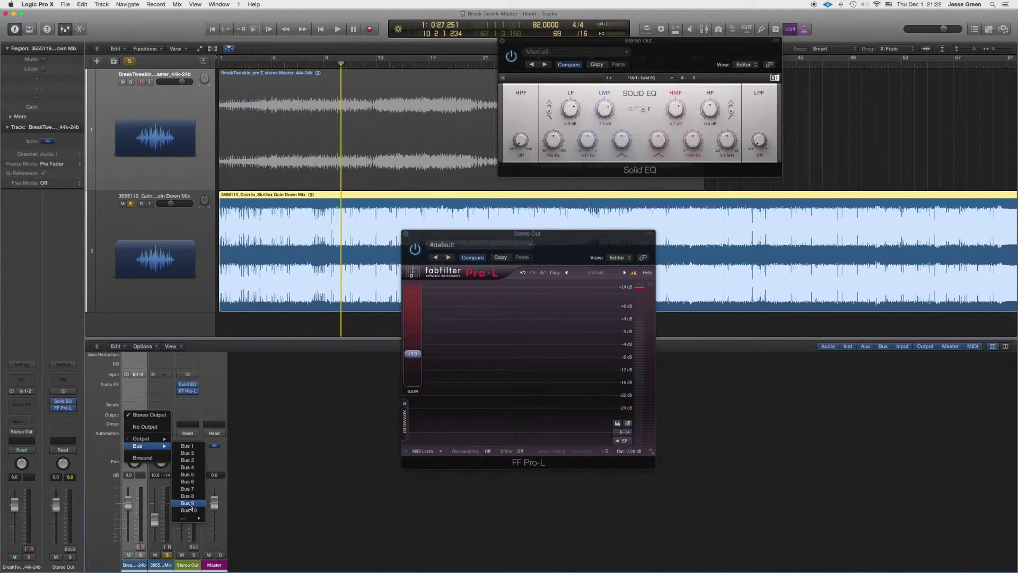
mouse_move(186, 517)
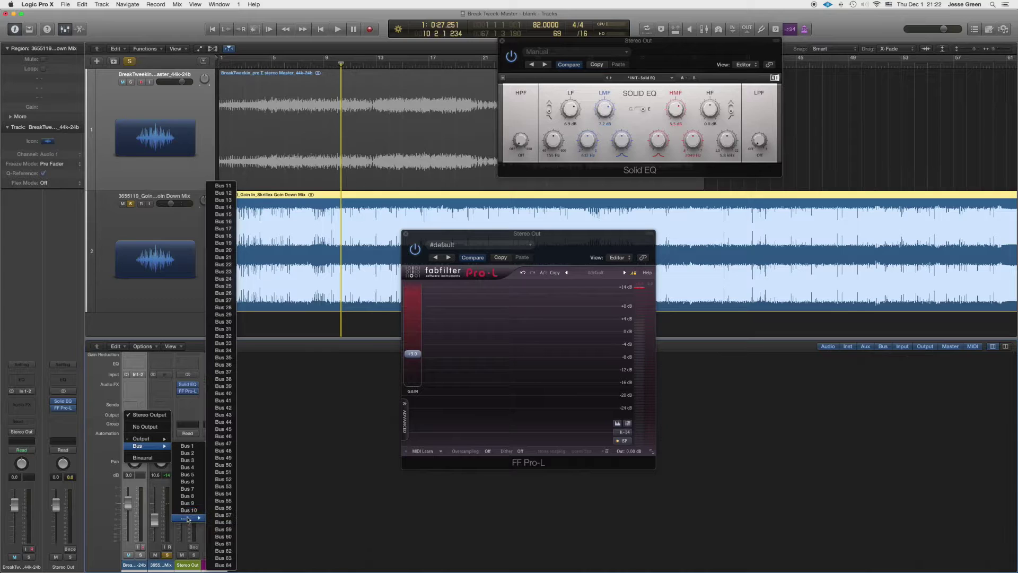
click(223, 565)
click(192, 565)
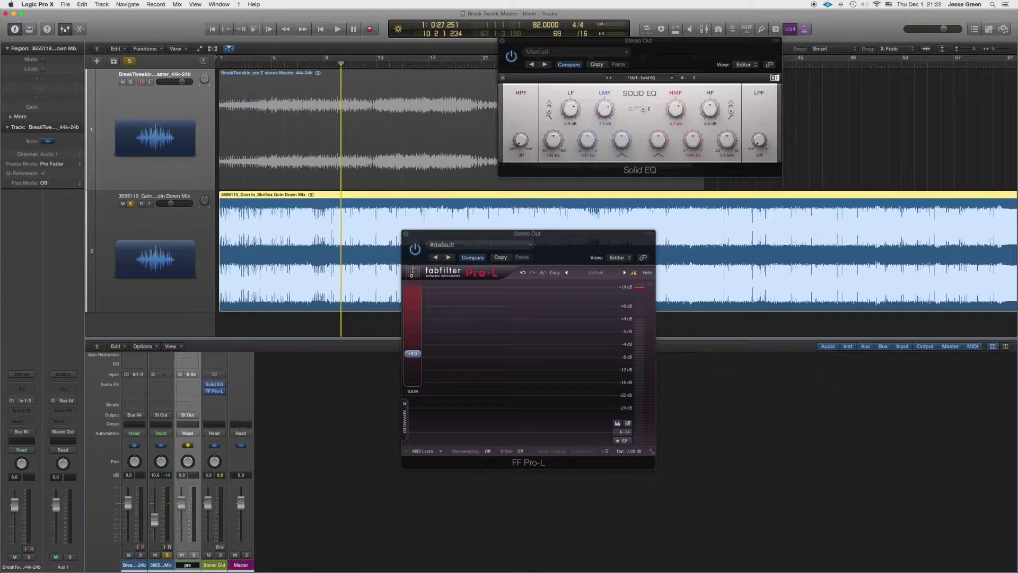
key(Return)
key(Return)
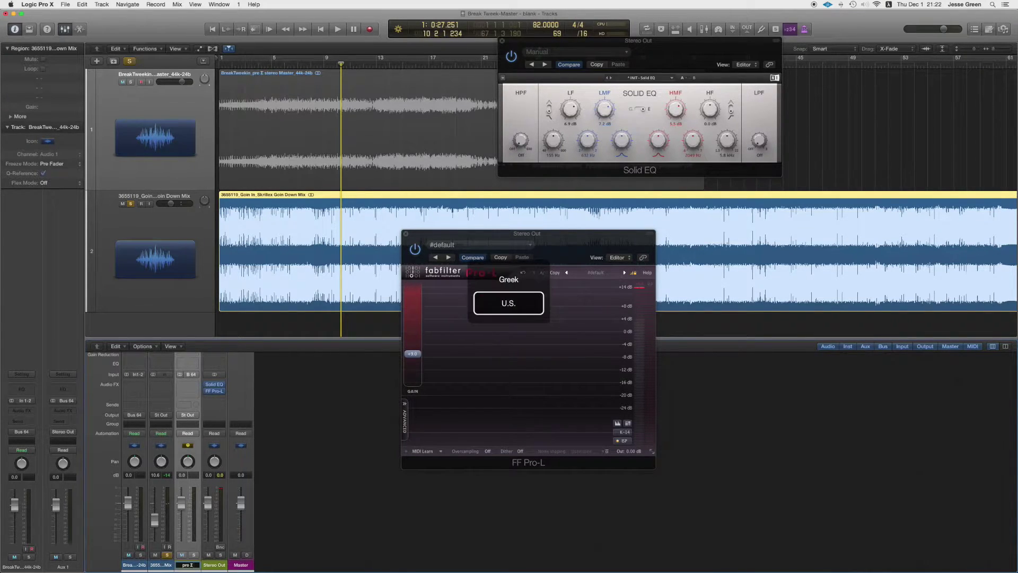
key(Return)
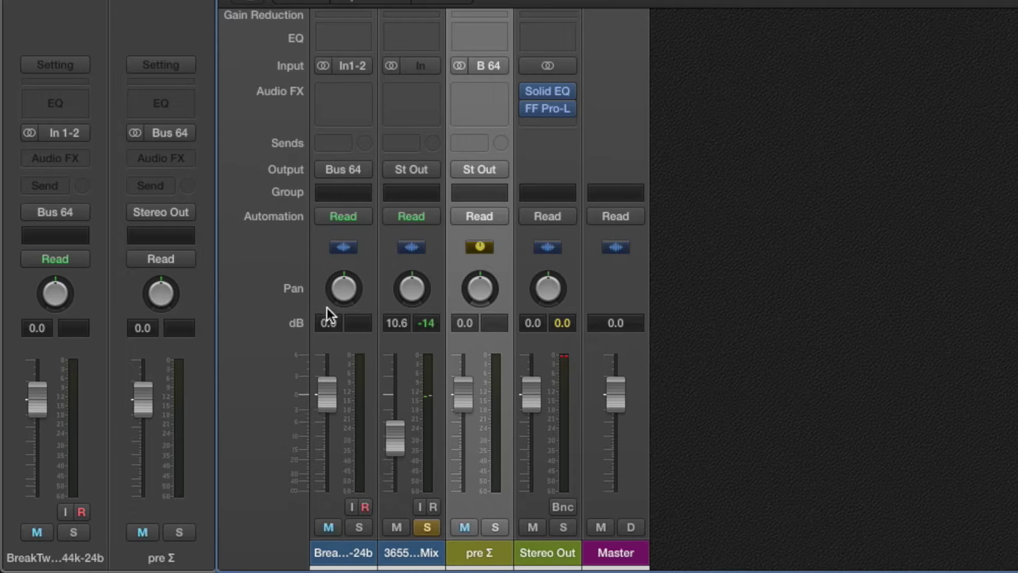
Move Solid EQ and FF Pro-L from Stereo Out onto the pre Σ aux and solo it.
mouse_move(542, 90)
drag(542, 91, 491, 106)
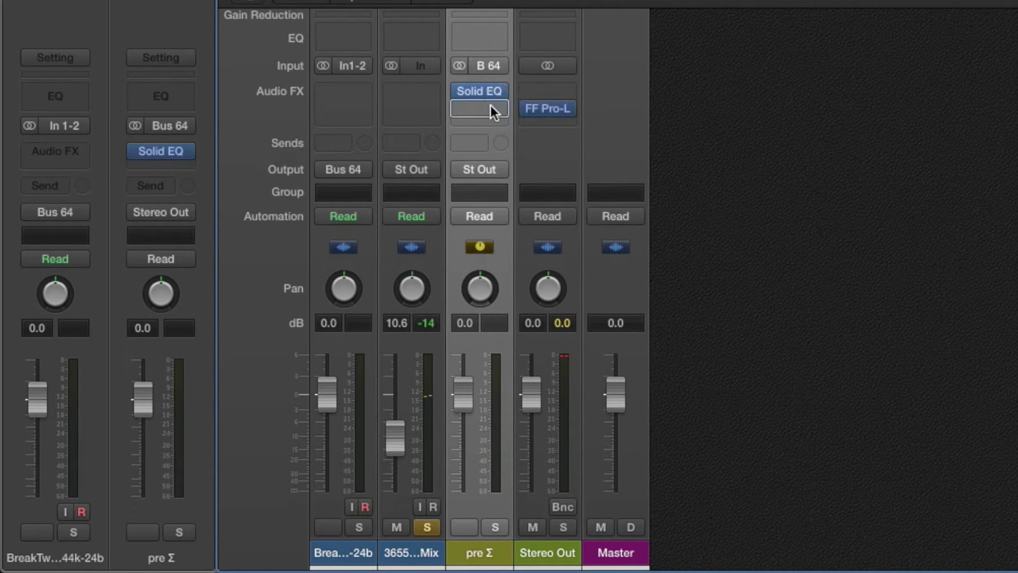
click(499, 532)
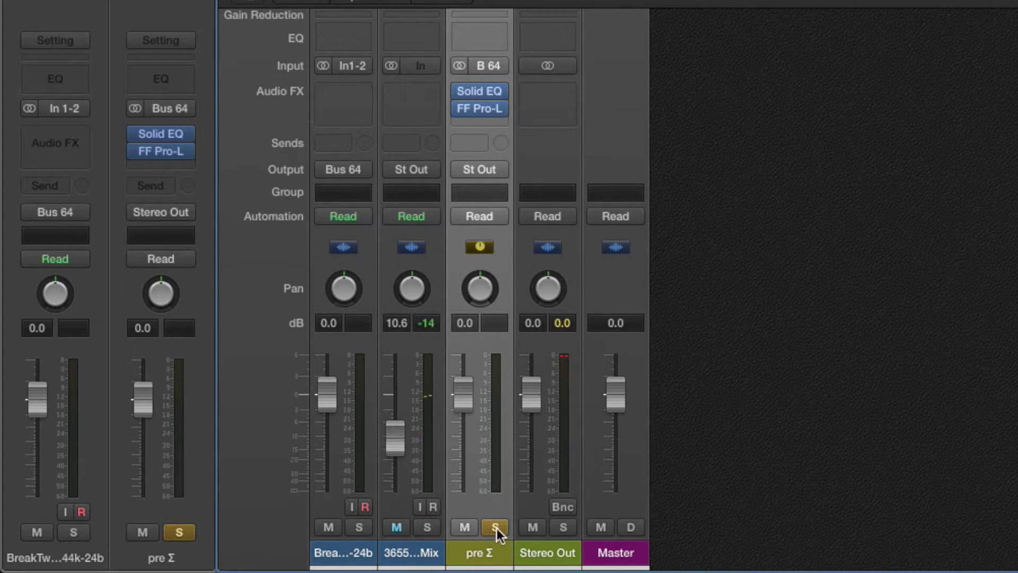
Raise the reference mix to -4.8 dB while alternating Solo between pre Σ and the reference during playback.
key(space)
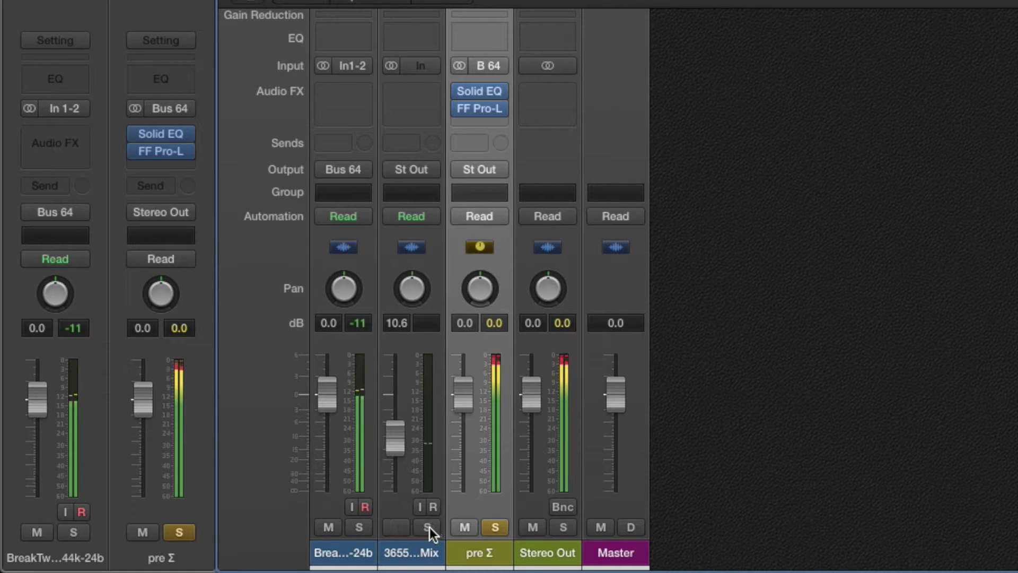
click(427, 527)
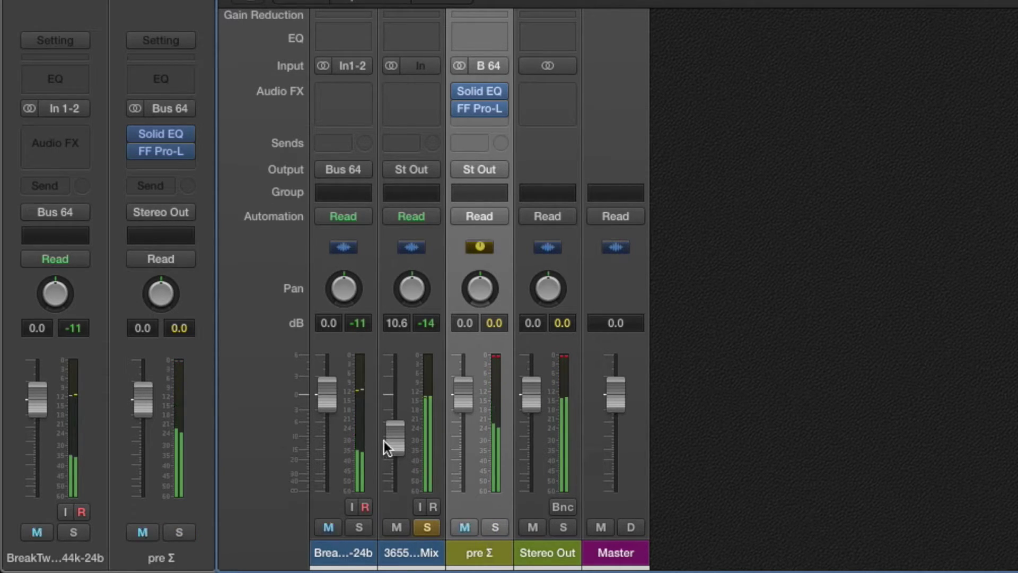
drag(384, 441, 400, 416)
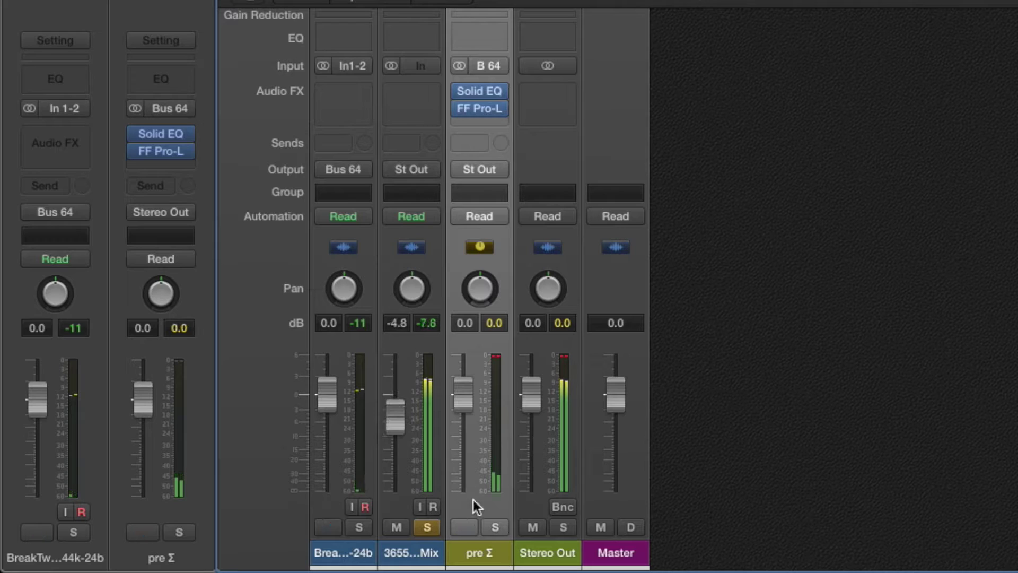
click(494, 527)
click(427, 527)
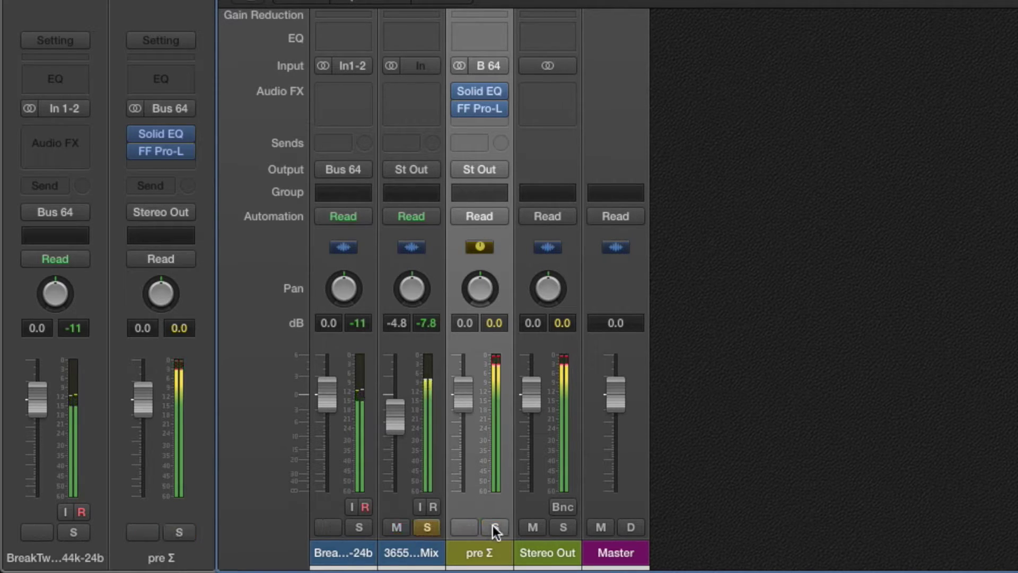
click(494, 526)
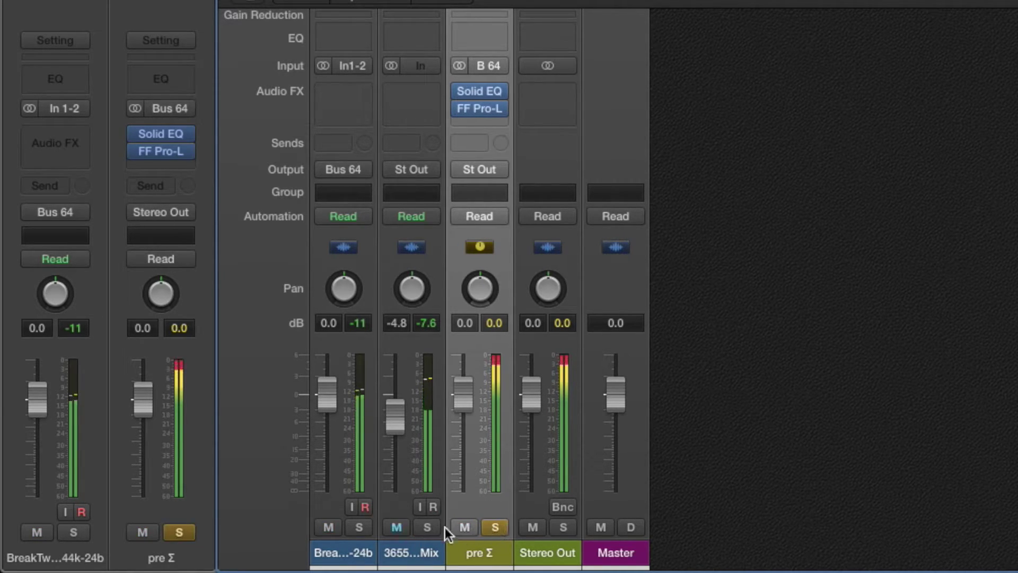
click(430, 527)
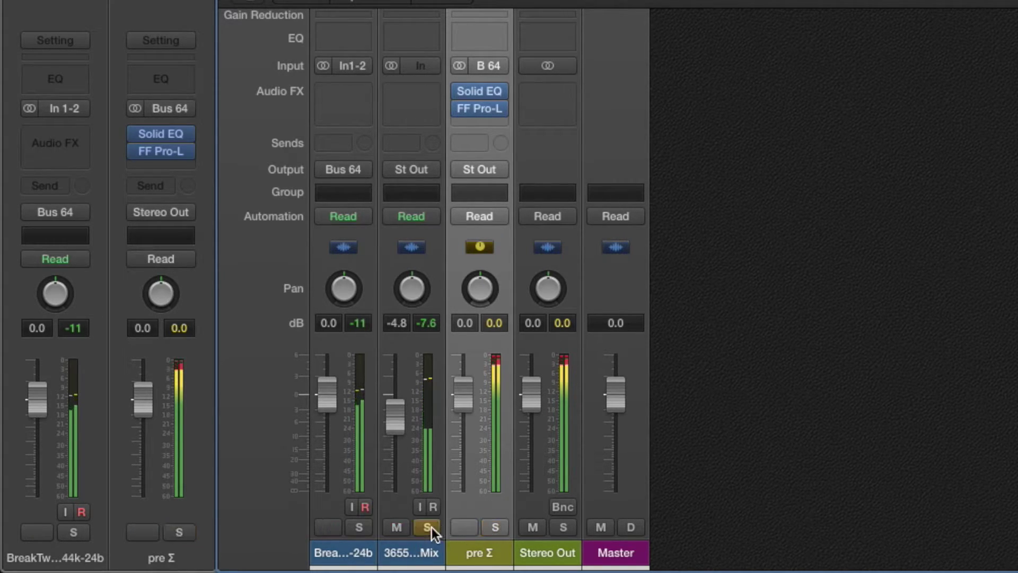
click(499, 526)
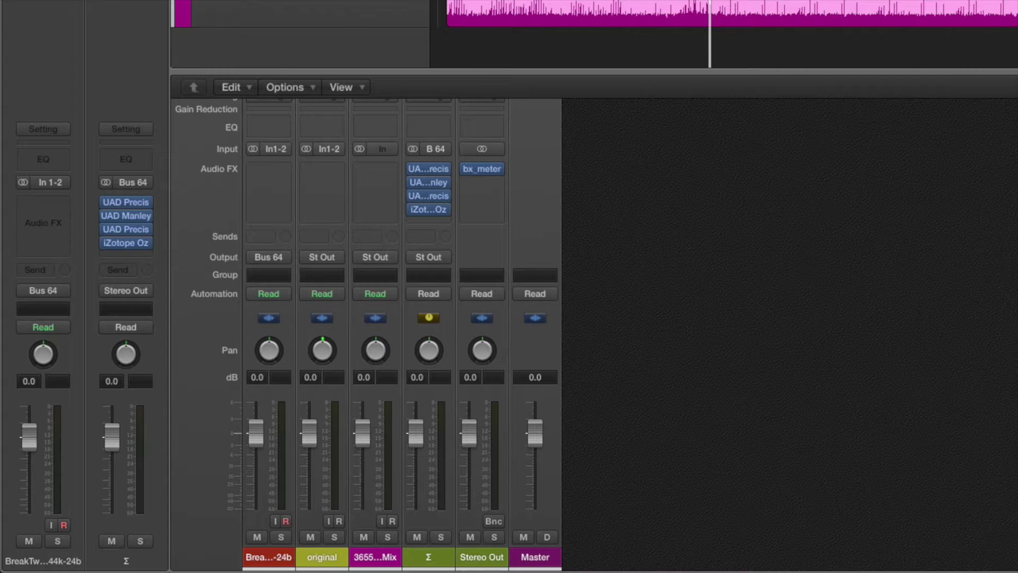
Check the mix and original channels' outputs, then copy UAD Precision into Σ's first insert.
click(278, 560)
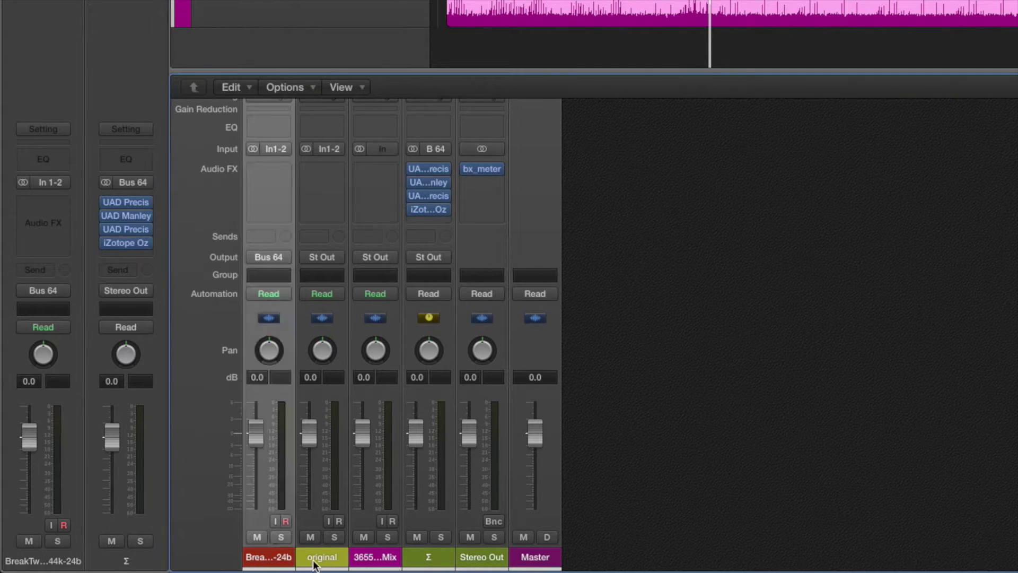
click(315, 560)
click(276, 562)
click(323, 558)
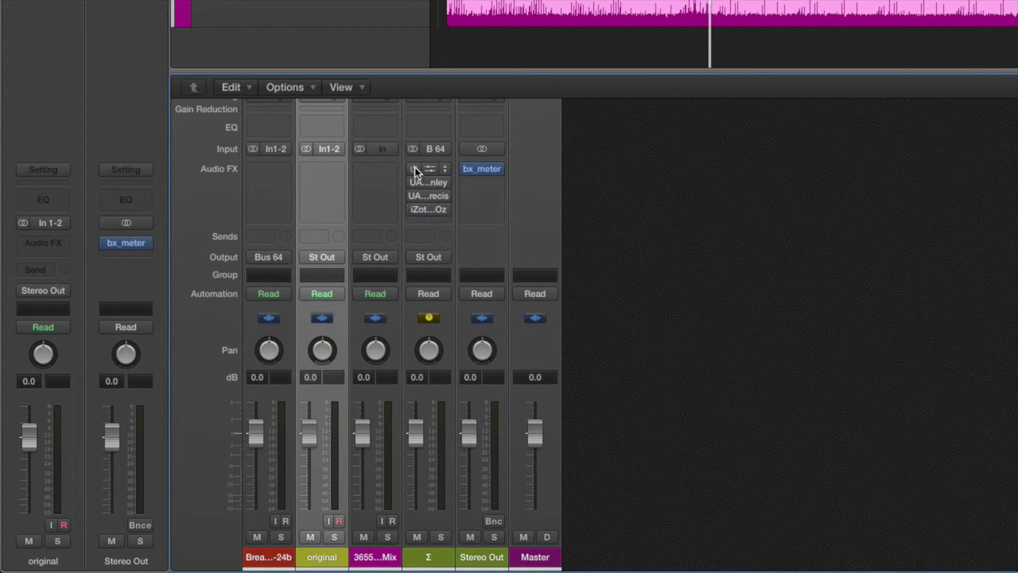
drag(419, 195, 425, 168)
Compare the mix with the original soloed, stop playback, and set the Σ fader to about -11 dB.
click(281, 538)
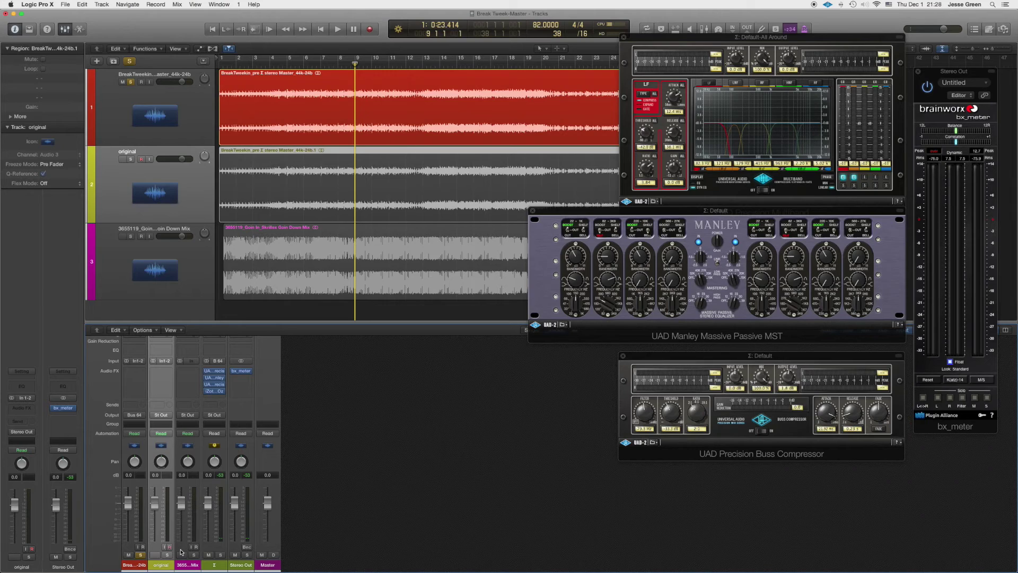
key(space)
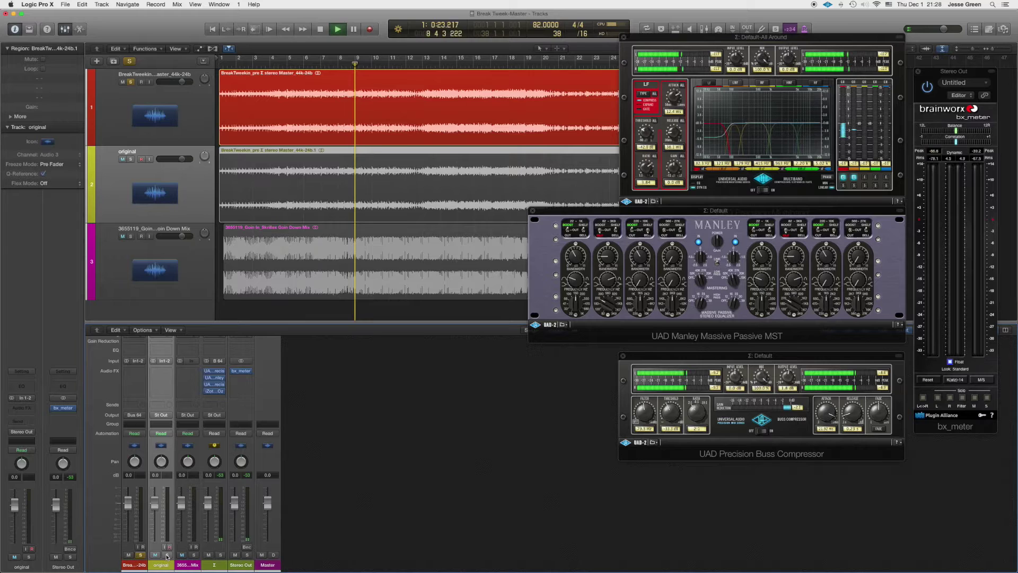
click(167, 555)
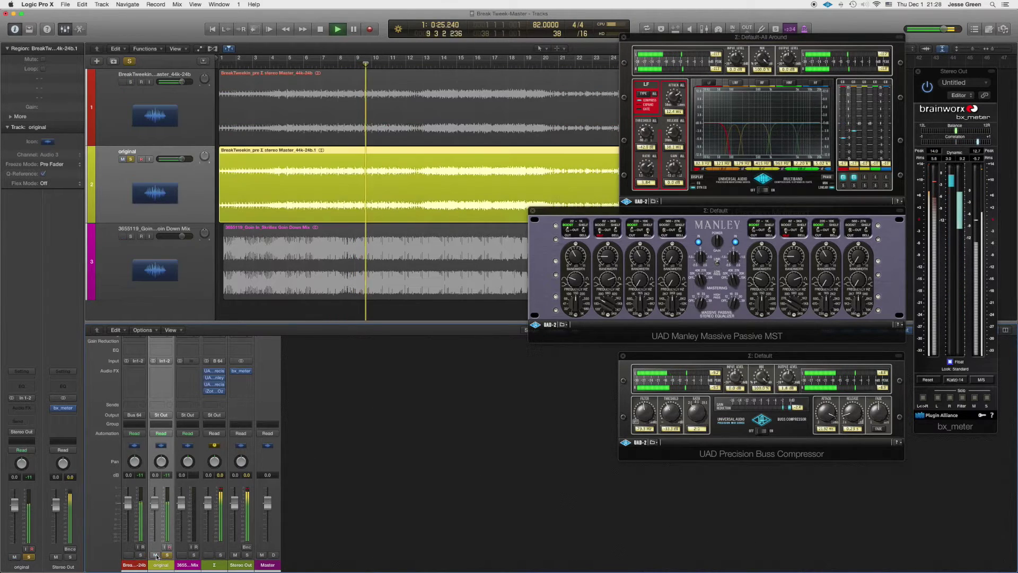
click(167, 554)
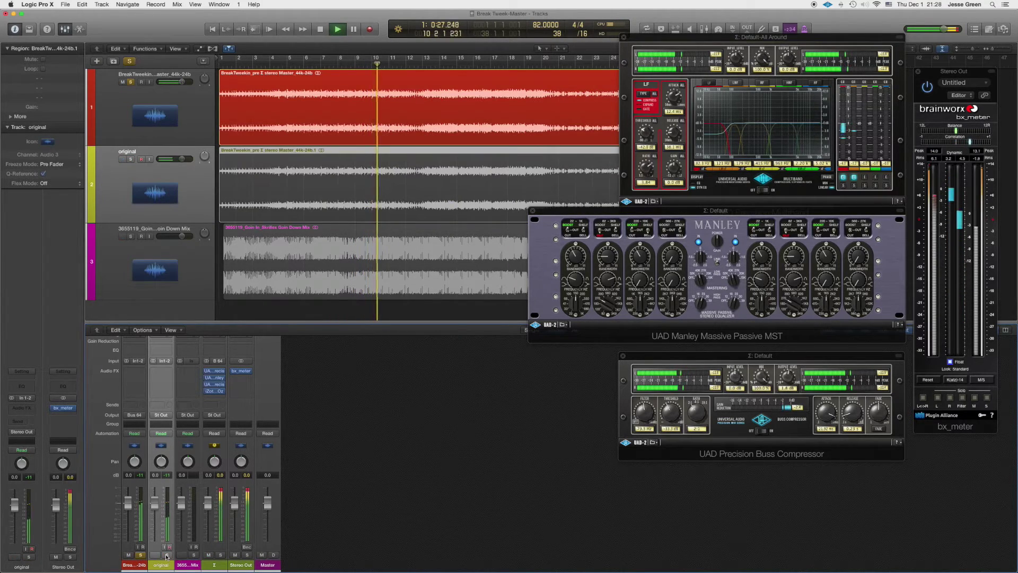
click(167, 555)
key(space)
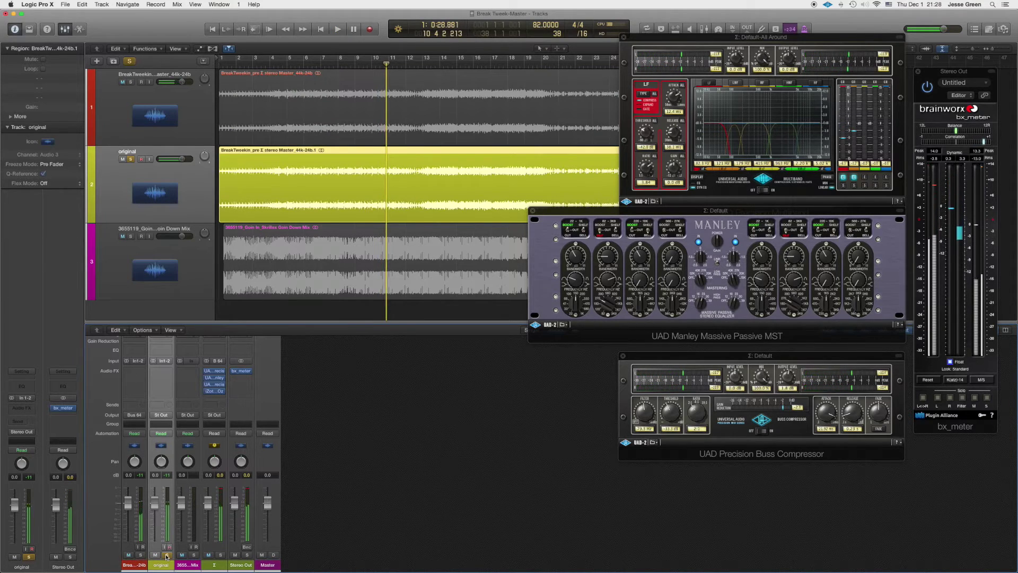
drag(211, 503, 210, 536)
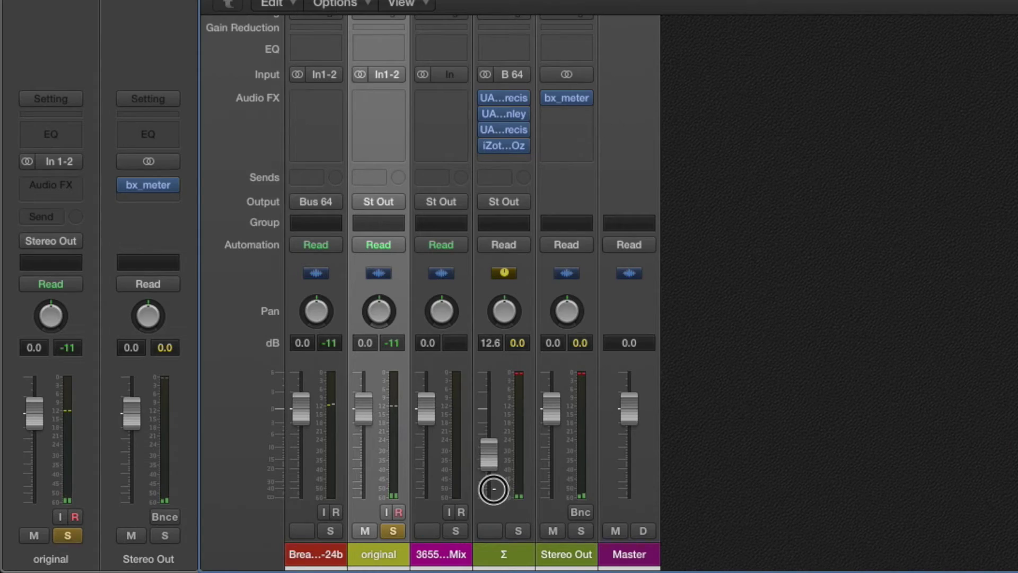
drag(493, 489, 496, 481)
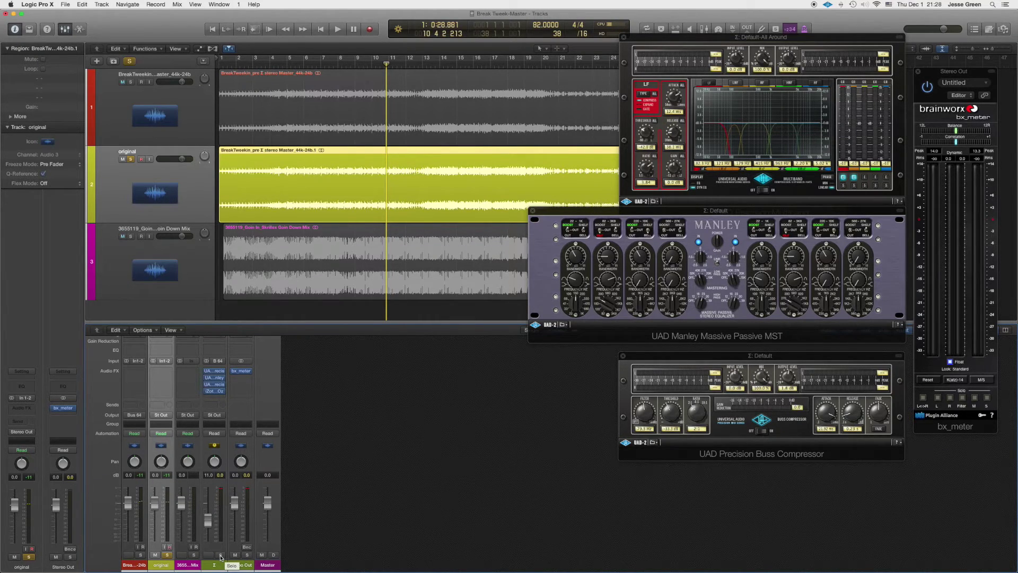
Alternate Solo between the Σ mix and the original track during playback, then stop.
click(220, 554)
key(space)
click(167, 555)
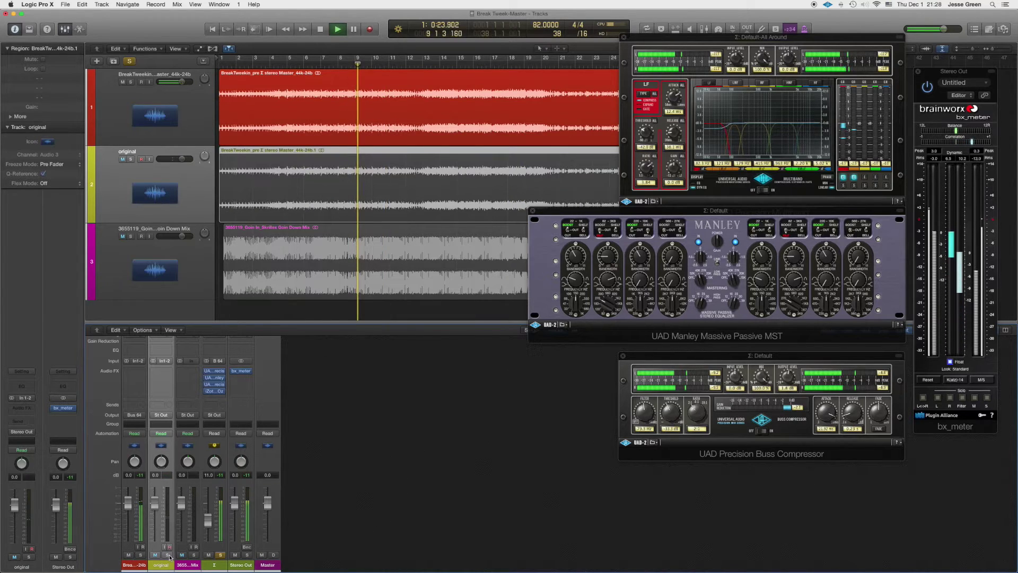
click(168, 554)
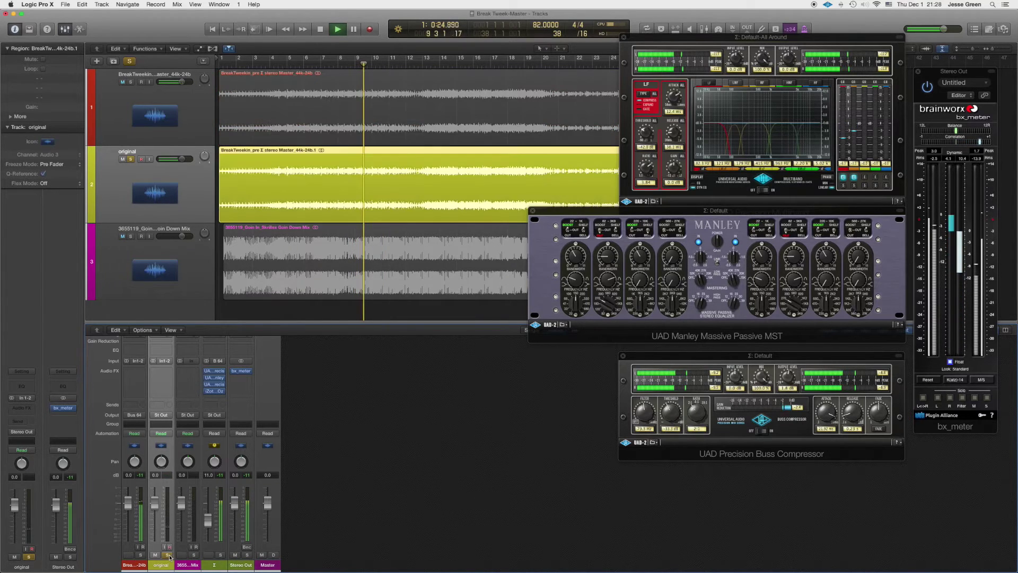
click(141, 555)
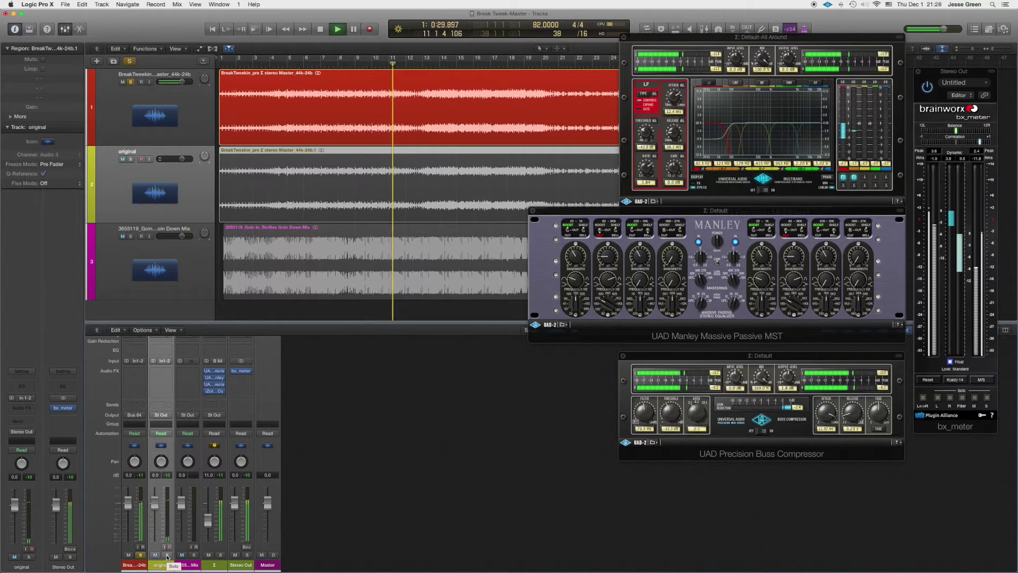
click(167, 554)
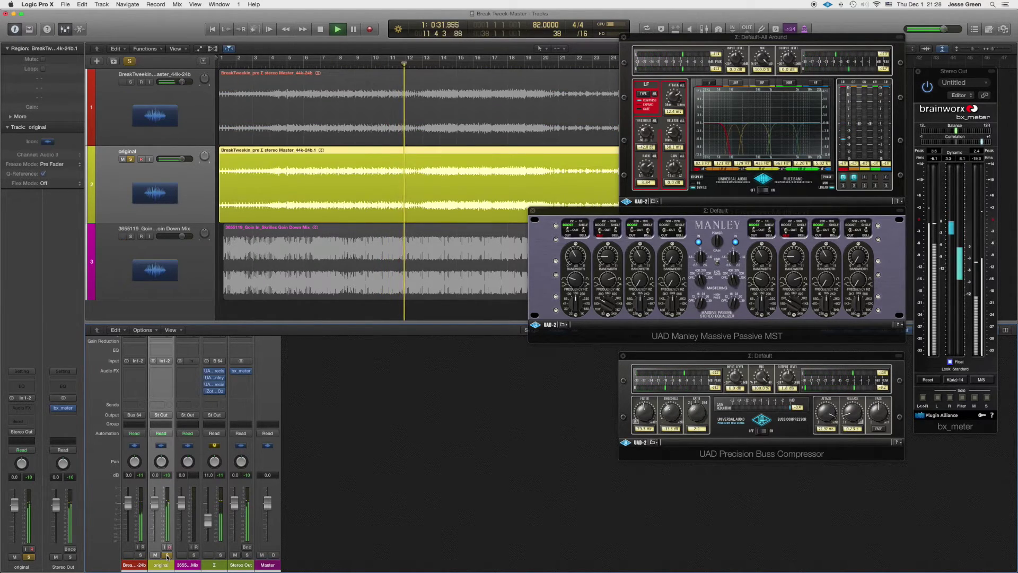
key(Up)
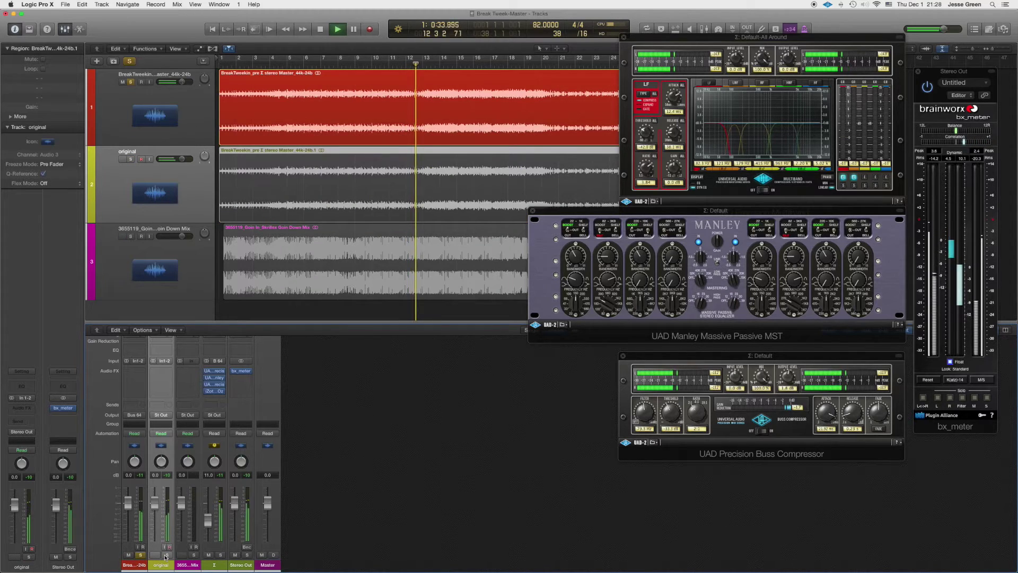
click(166, 555)
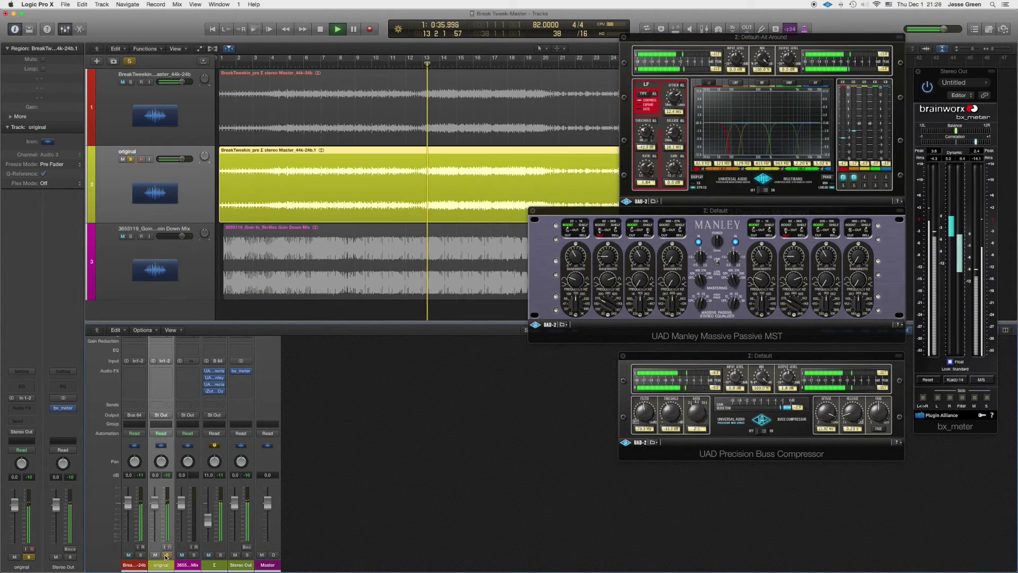
key(space)
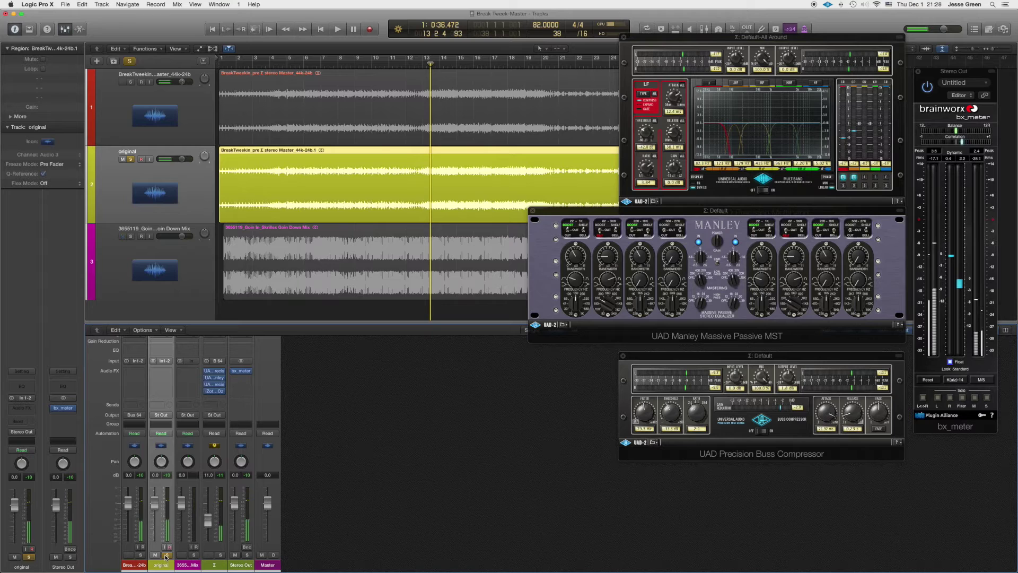
Mute and unmute the original track, then select the reference mix channel.
click(166, 555)
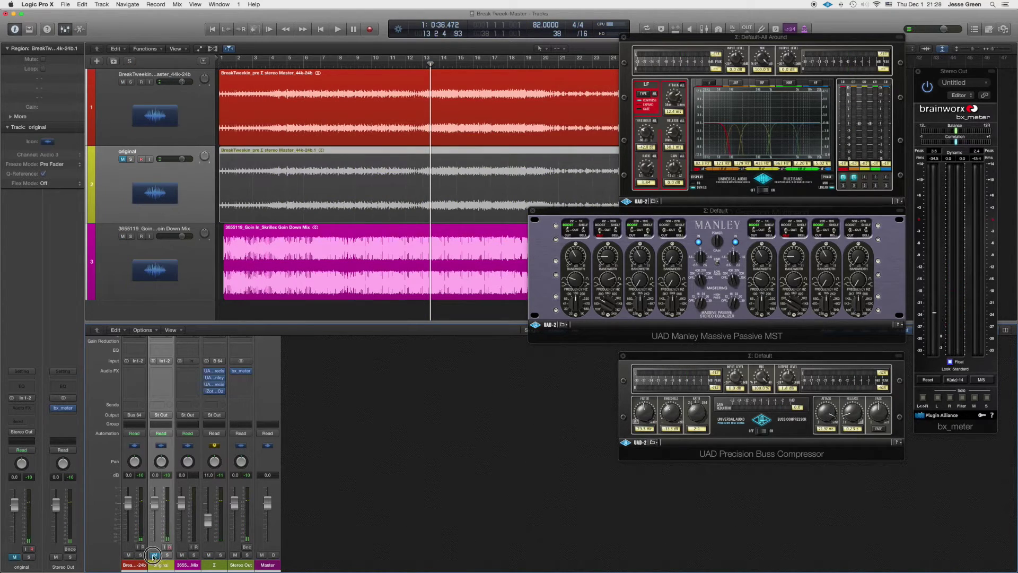
click(153, 555)
click(193, 554)
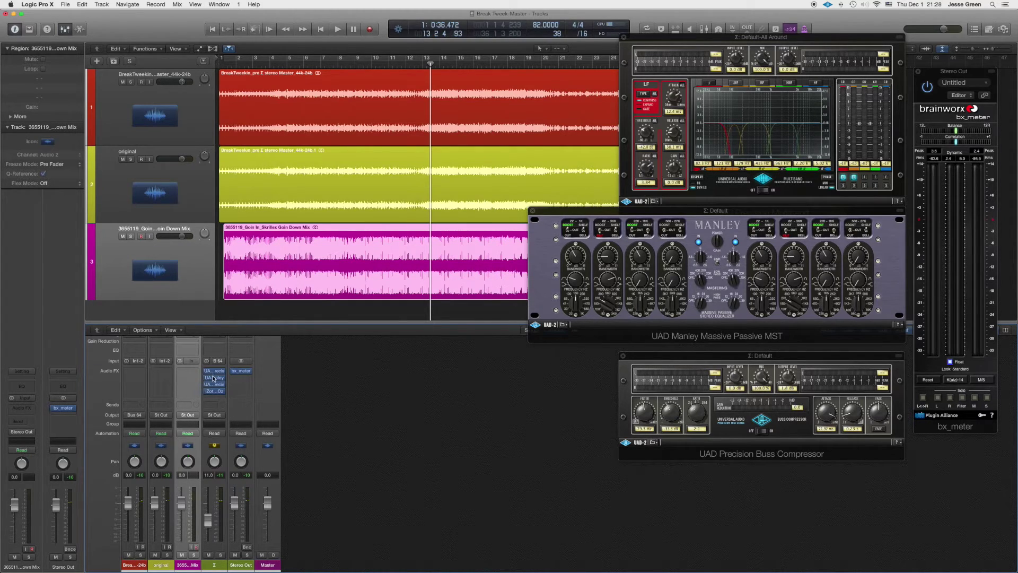
Play from bar 9, reset the Σ fader to 0 dB, and A/B Σ against the reference before stopping.
click(194, 555)
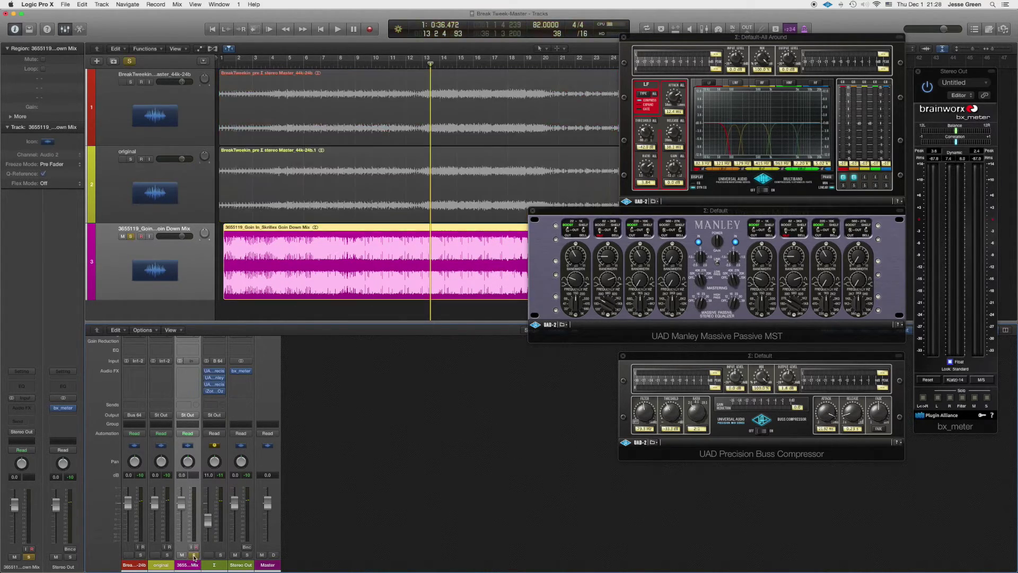
key(space)
alt+click(205, 540)
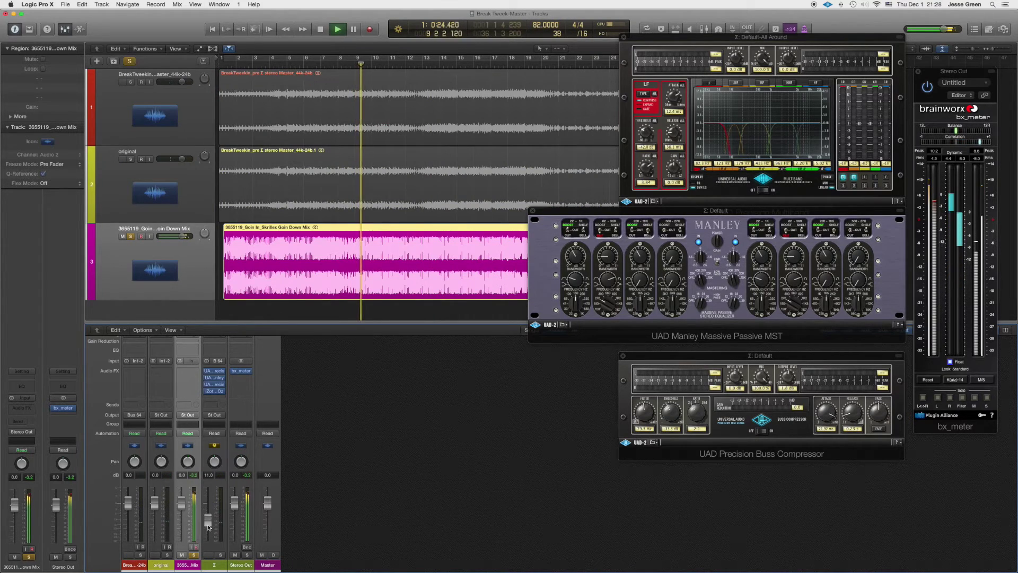
click(220, 554)
click(194, 554)
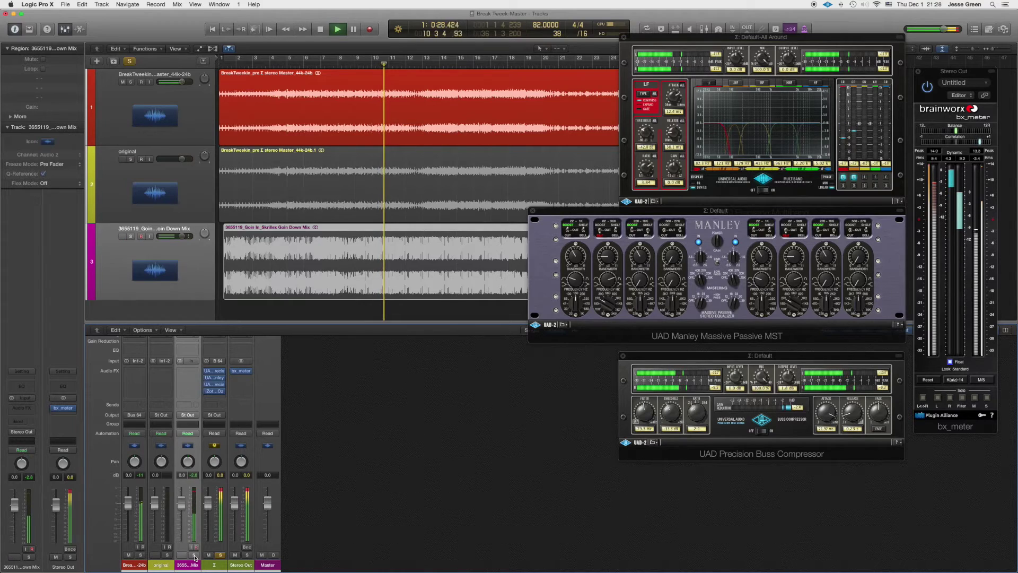
click(194, 555)
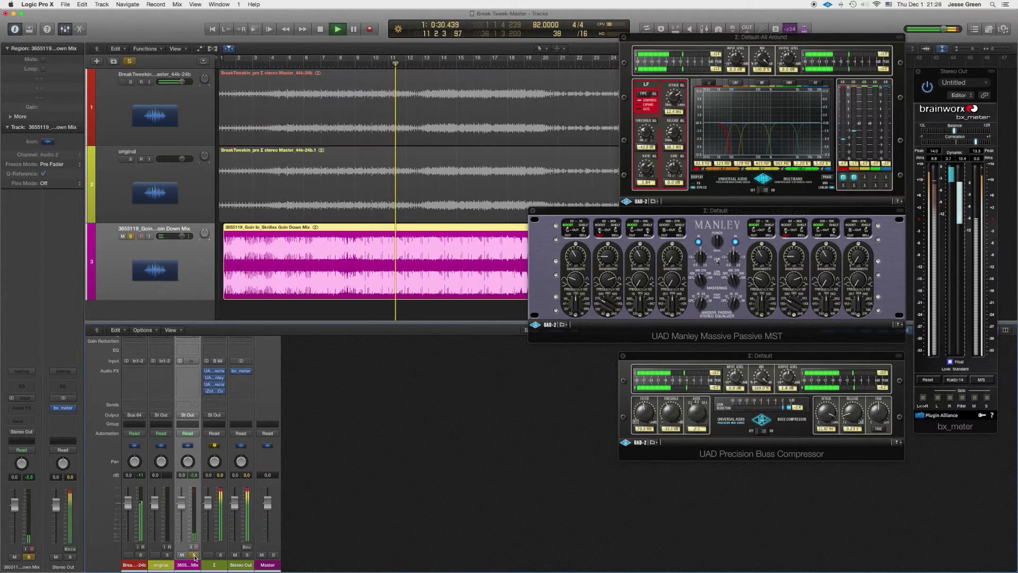
click(220, 555)
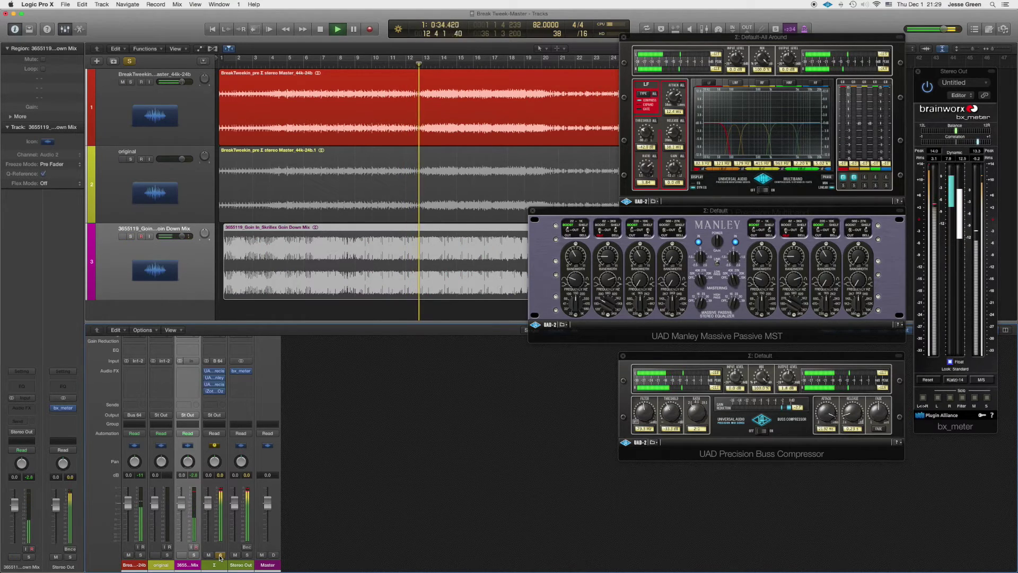
key(space)
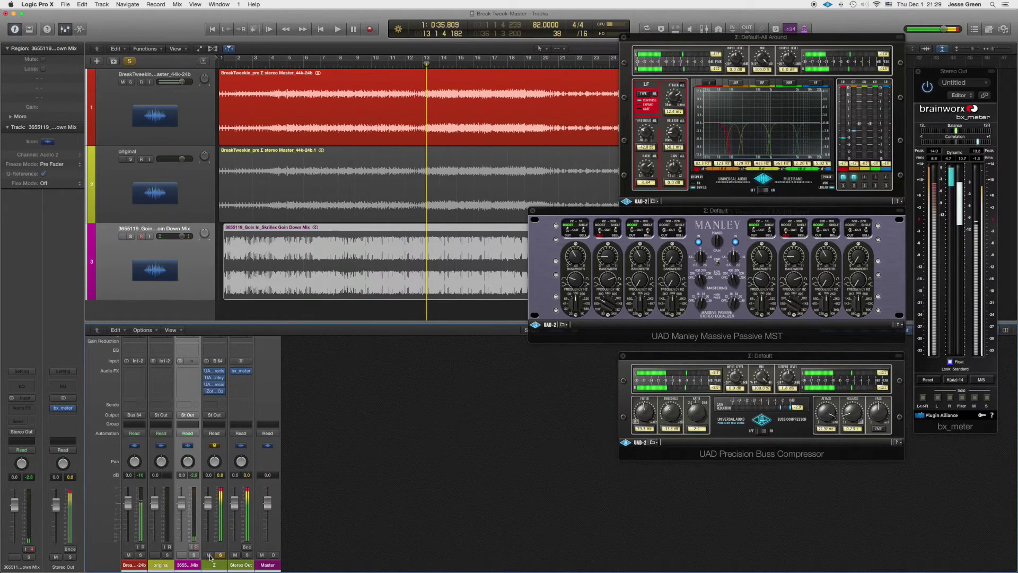
click(134, 565)
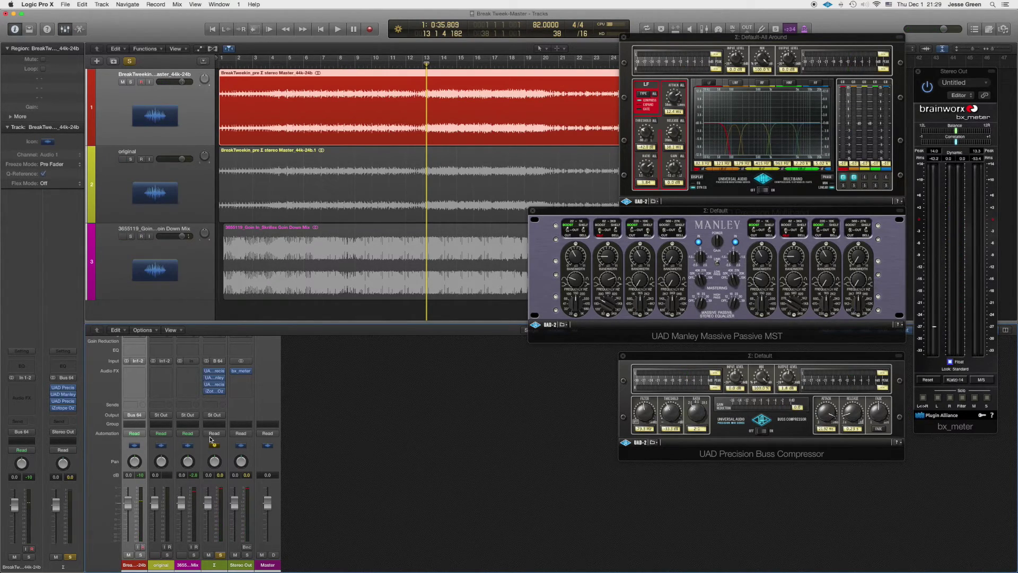
click(160, 566)
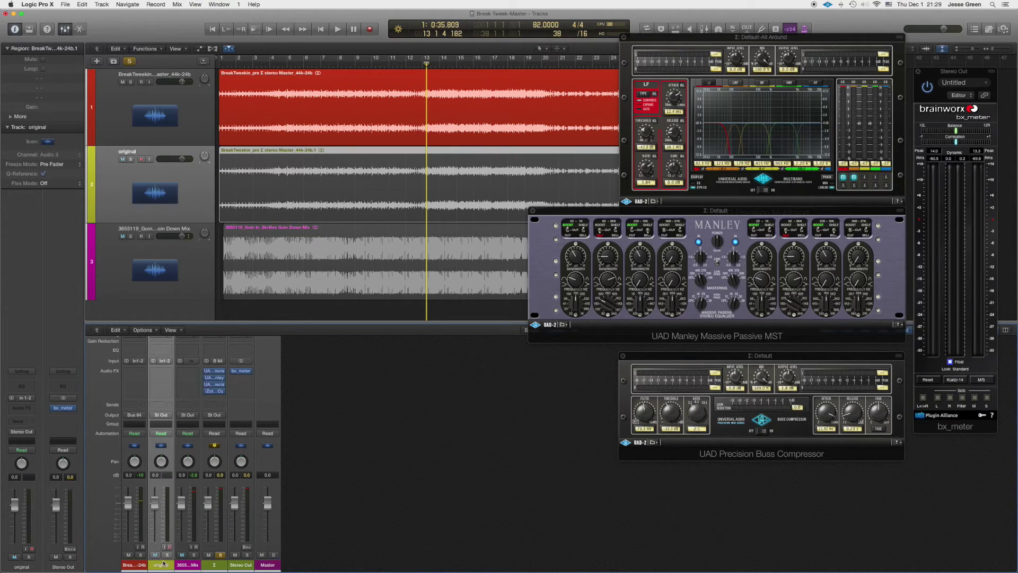
click(195, 566)
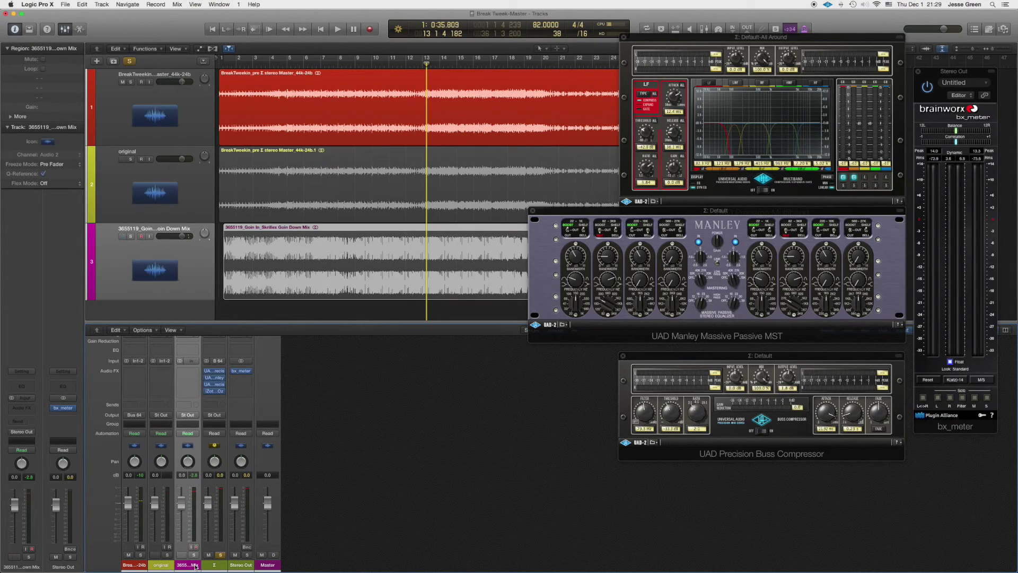